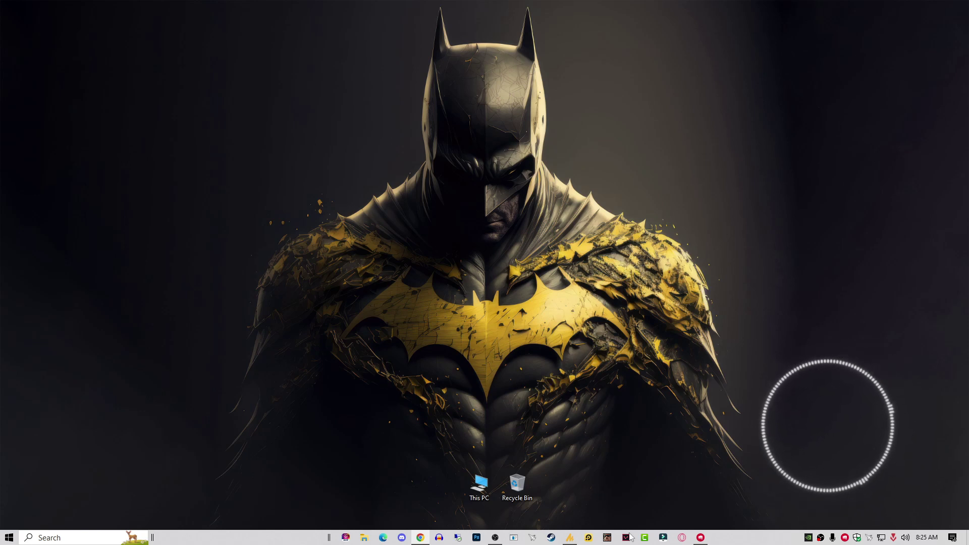
Open Task Manager from the taskbar and end the Riot Client process.
right_click(745, 538)
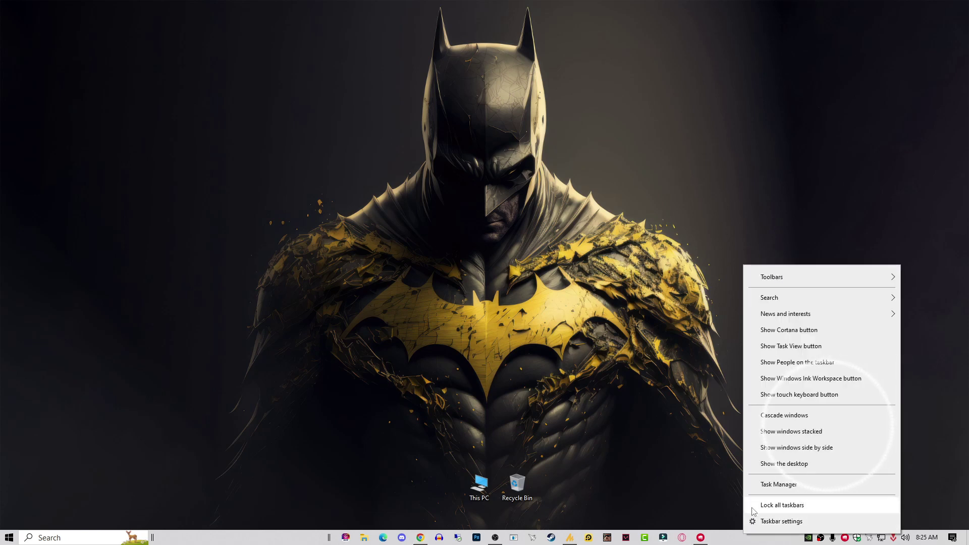
left_click(771, 487)
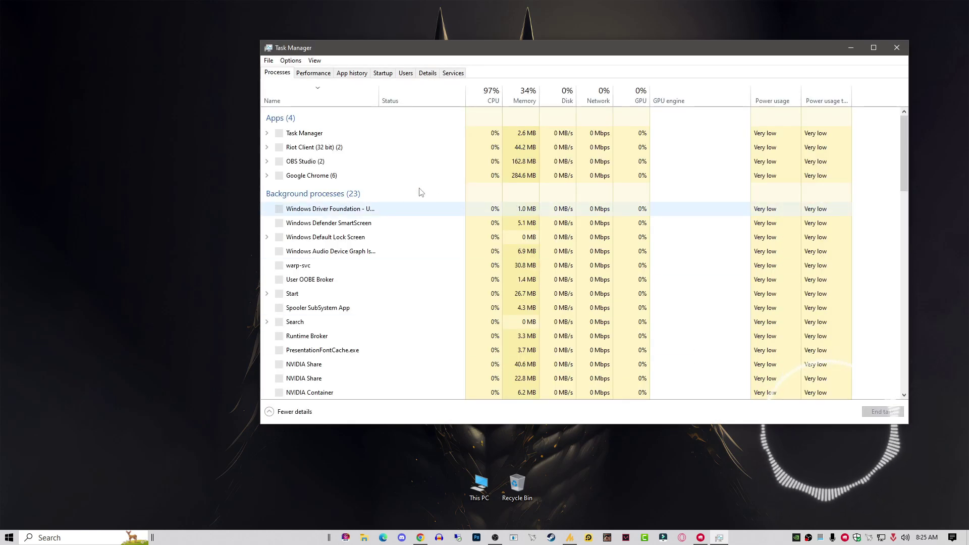
left_click(297, 161)
right_click(292, 160)
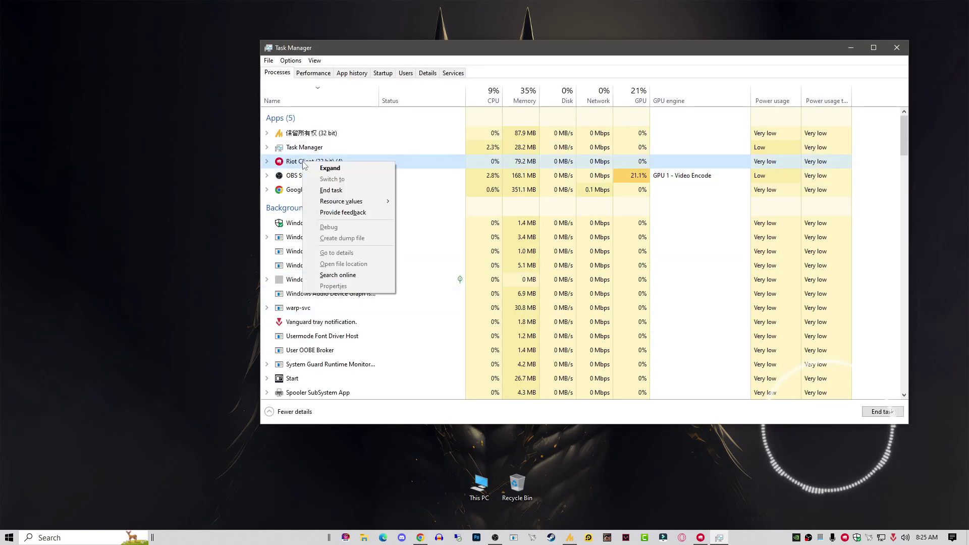
left_click(333, 189)
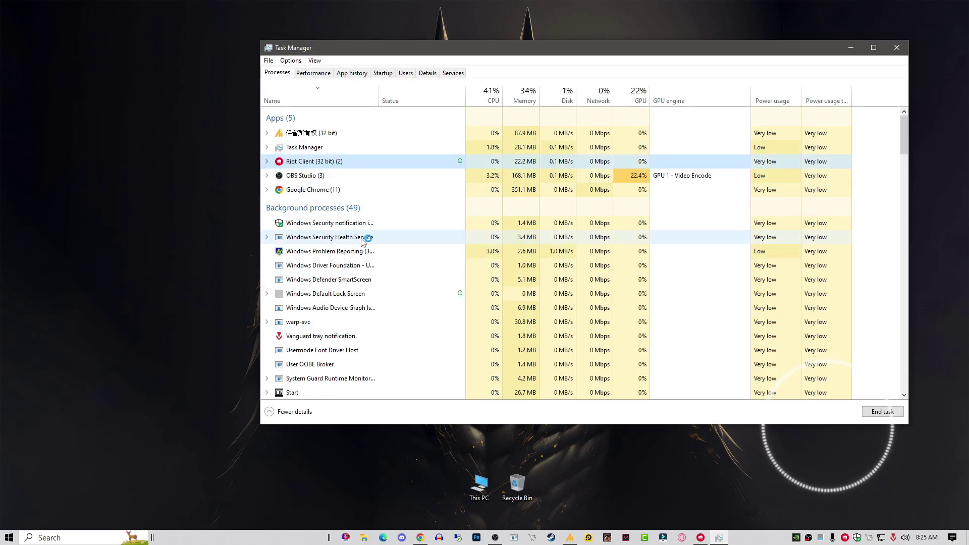
End the remaining background Riot Client processes, then close Task Manager.
scroll(328, 202, "down", 1)
right_click(309, 191)
left_click(337, 197)
scroll(364, 283, "down", 5)
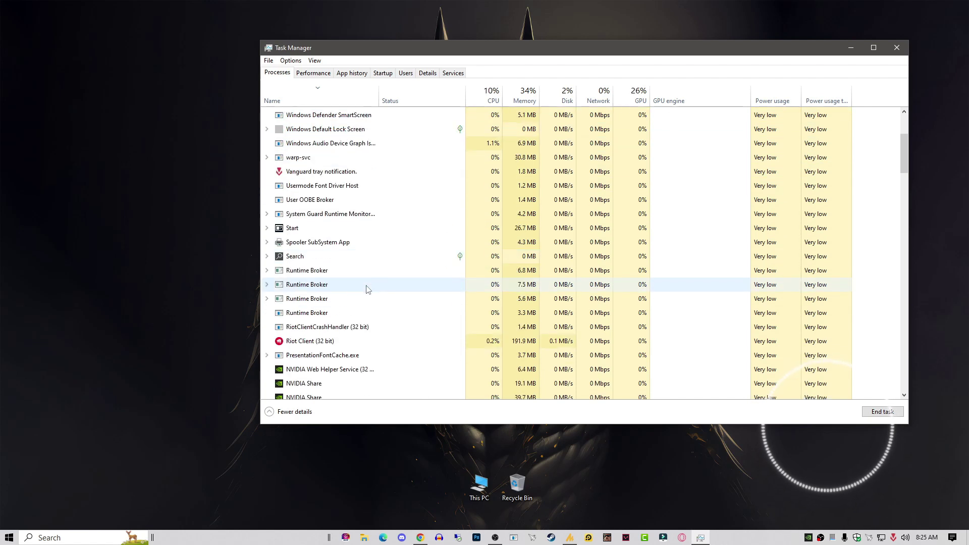
left_click(326, 250)
right_click(323, 251)
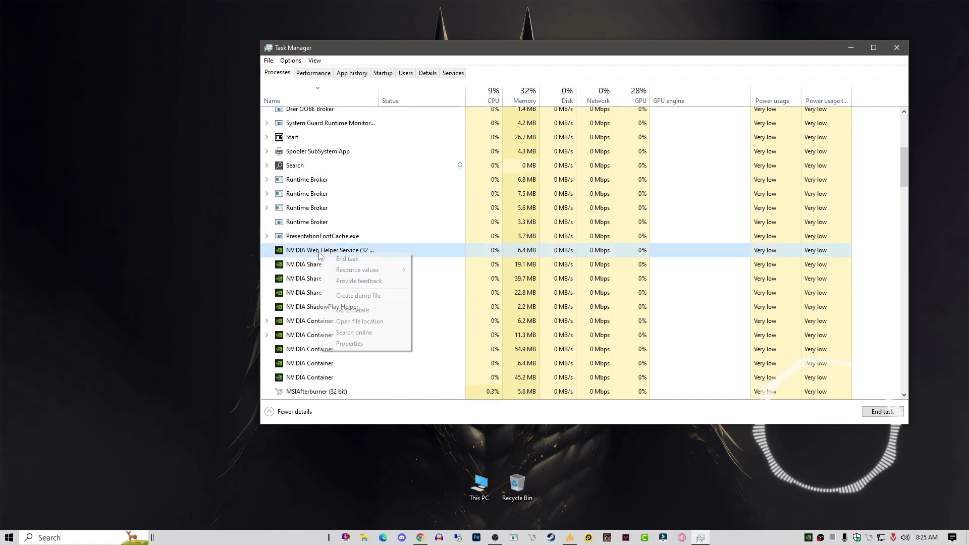
left_click(309, 306)
scroll(355, 343, "down", 20)
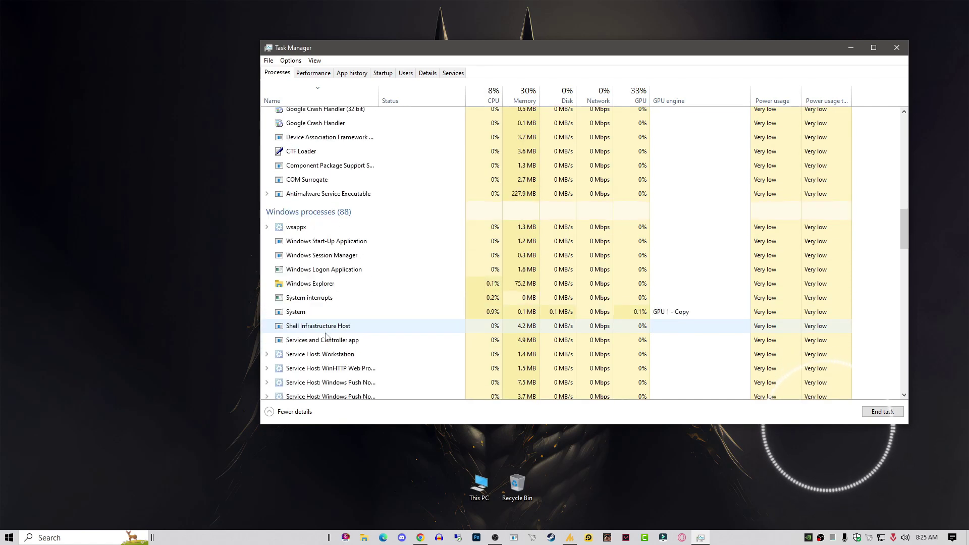
scroll(325, 332, "down", 3)
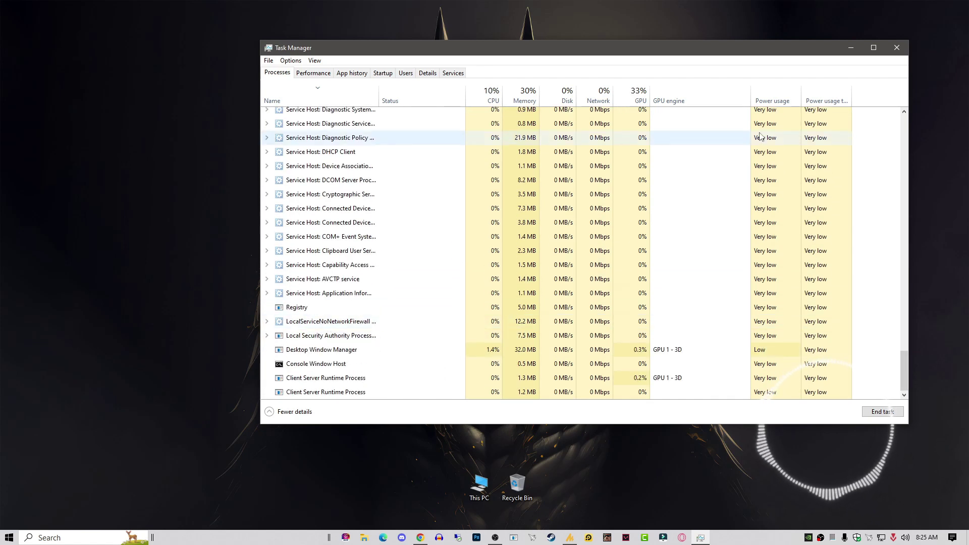
left_click(897, 47)
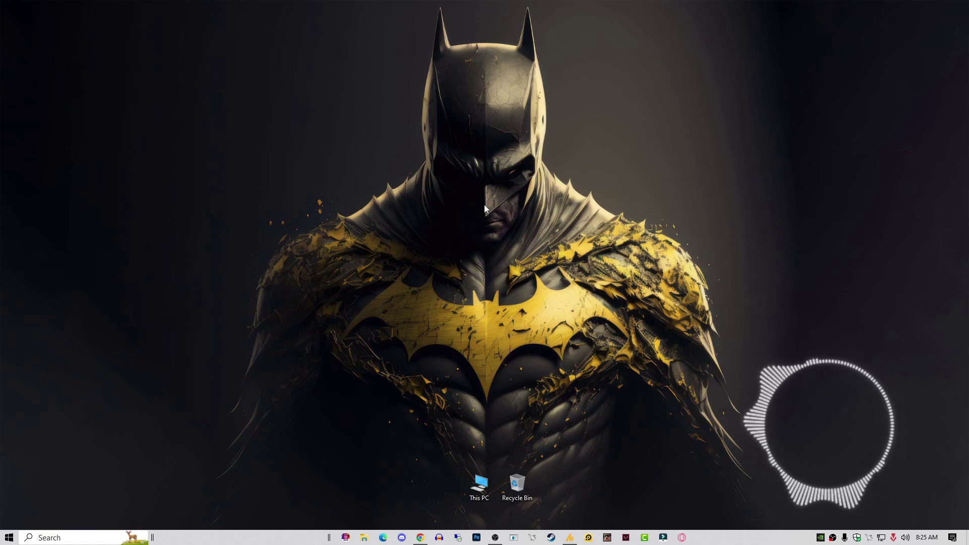
Run VALORANT as administrator from its taskbar jump list.
right_click(626, 538)
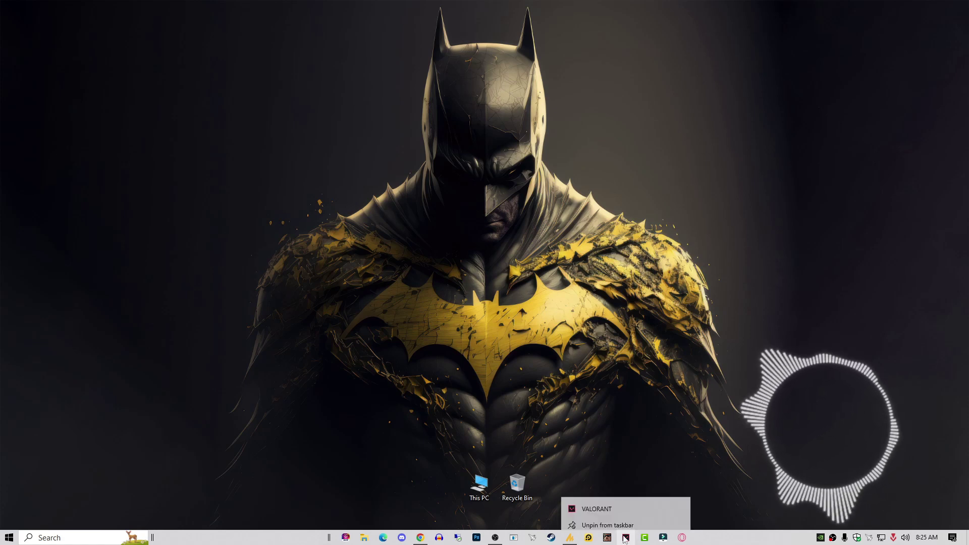
right_click(619, 504)
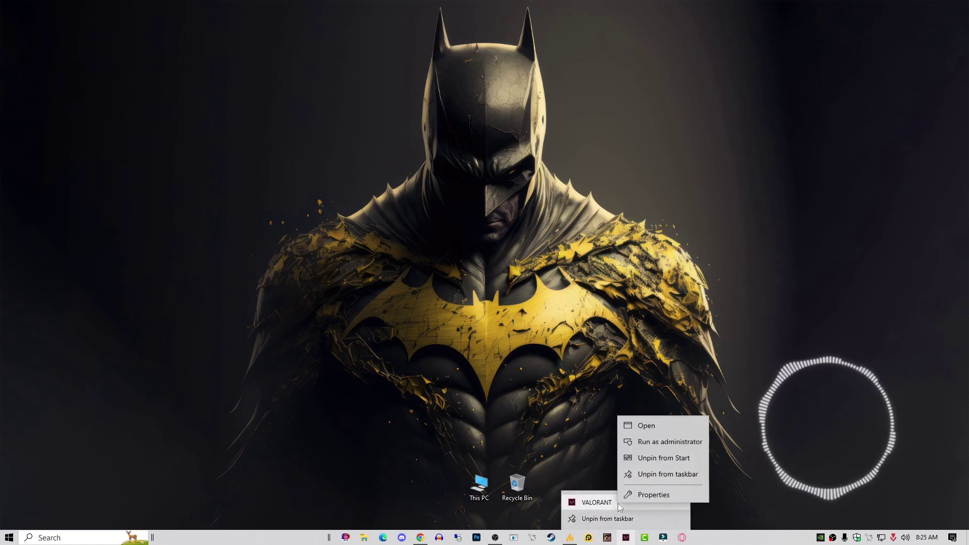
left_click(668, 439)
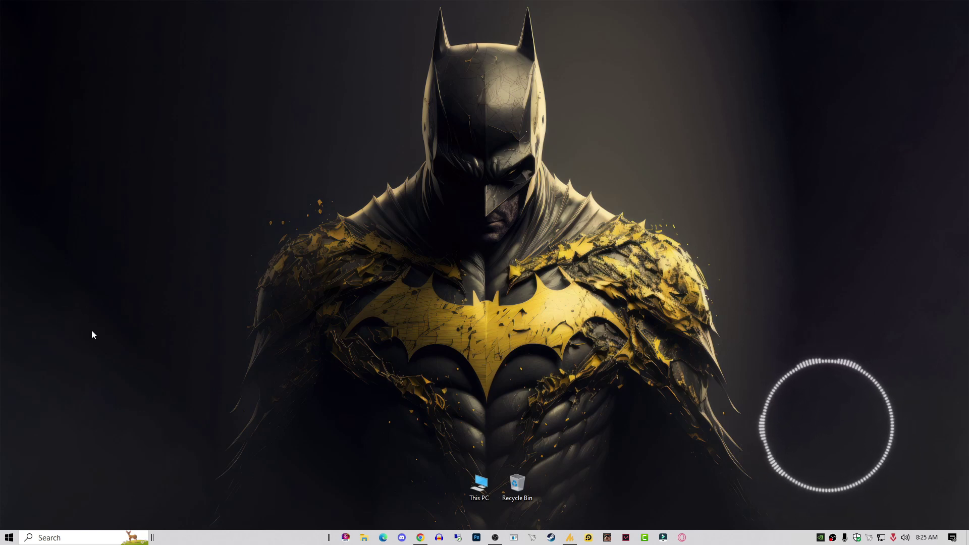
Open an administrator Command Prompt from search and run ipconfig/renew.
left_click(59, 537)
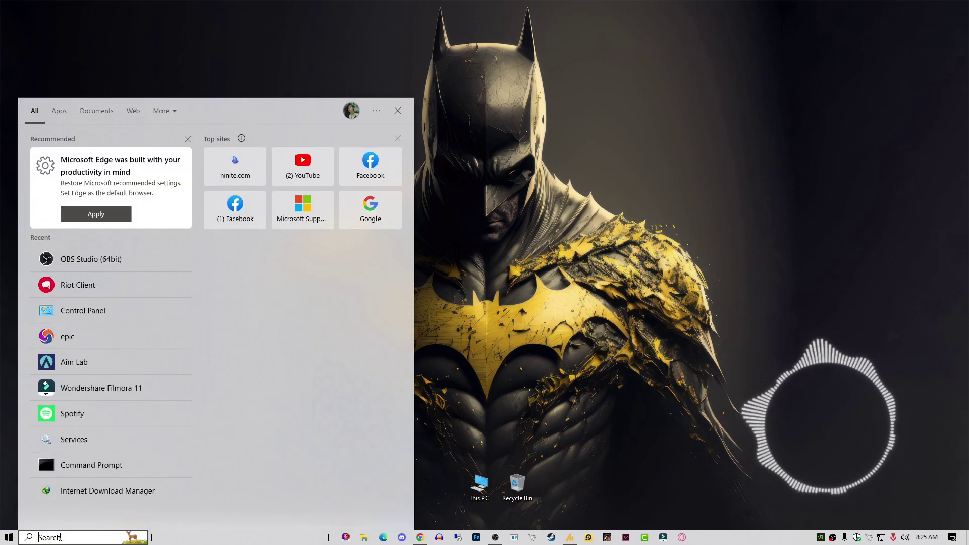
type("c")
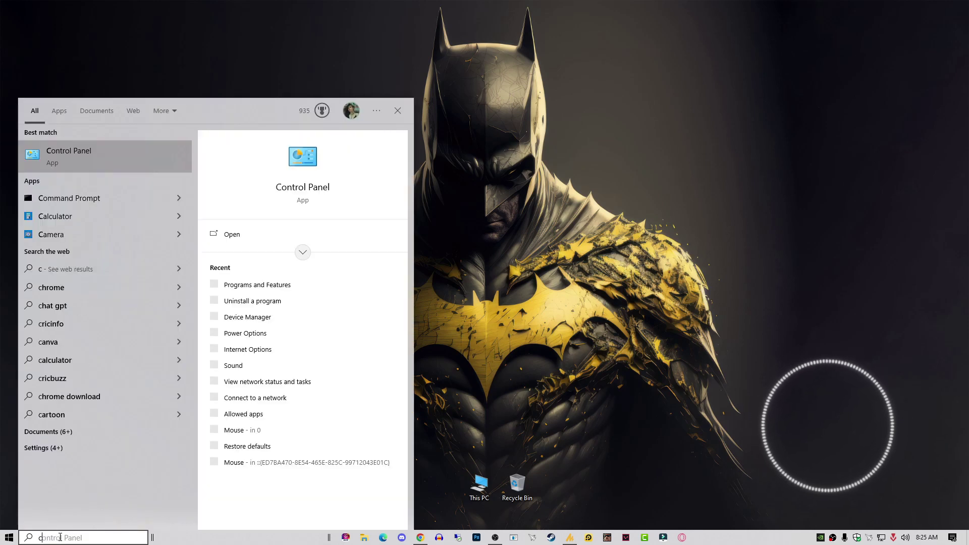
type(",")
key("shift+F10")
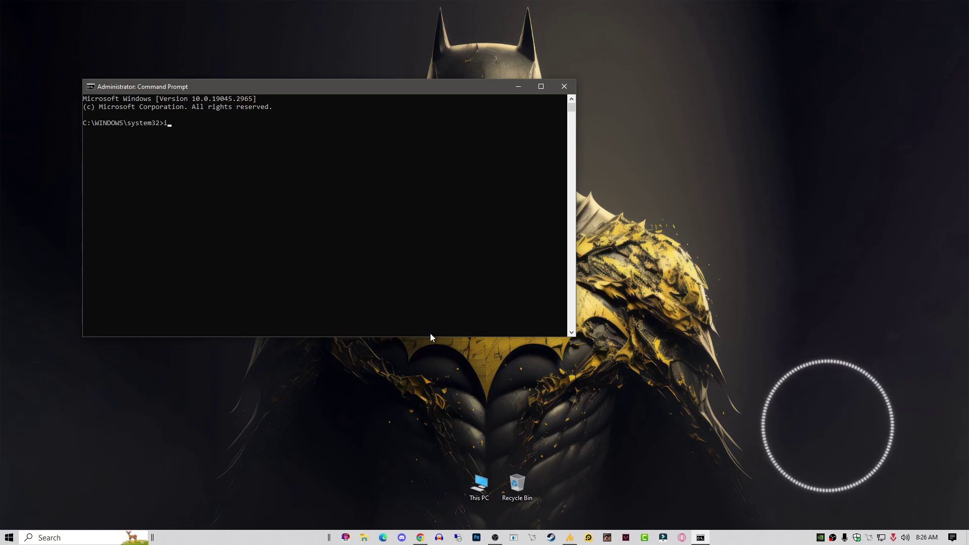
type("pcom")
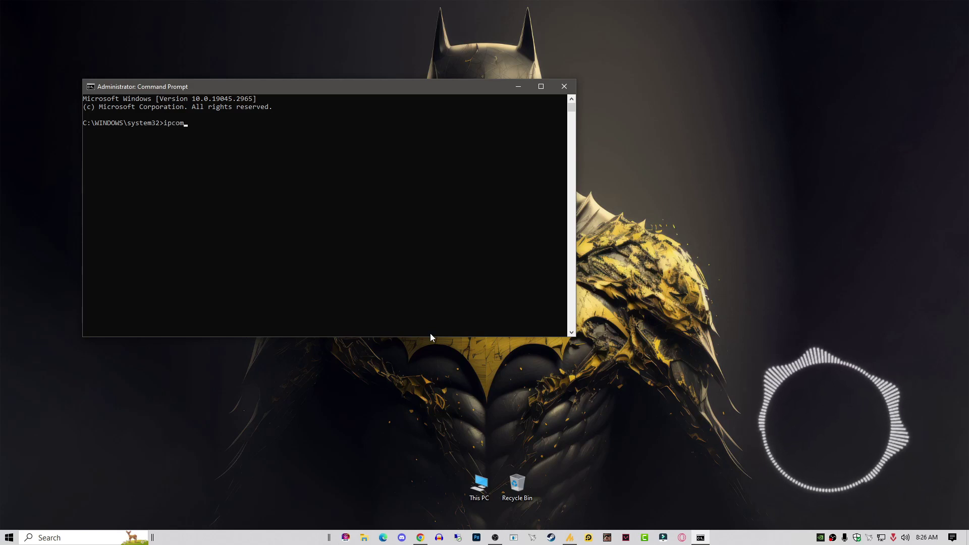
key("BackSpace")
key("BackSpace")
type("nfig/renew")
key("Return")
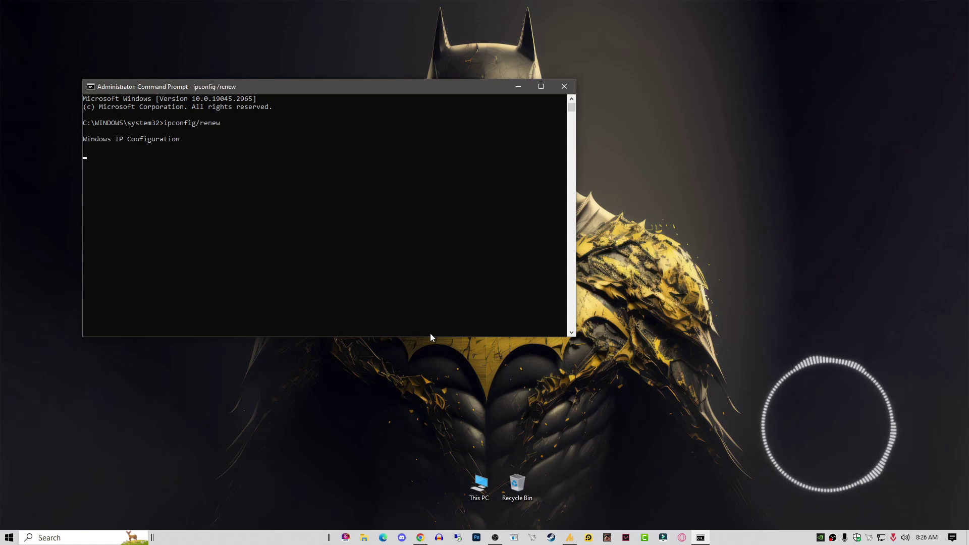
Run ipconfig/flushdns and ipconfig/registerdns, then exit Command Prompt.
type("ipconfig/")
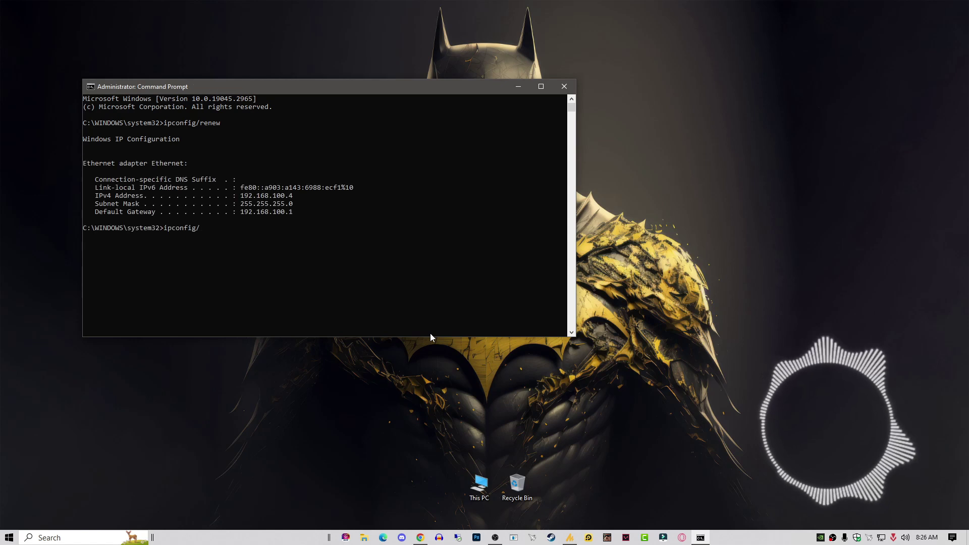
type("flushdns")
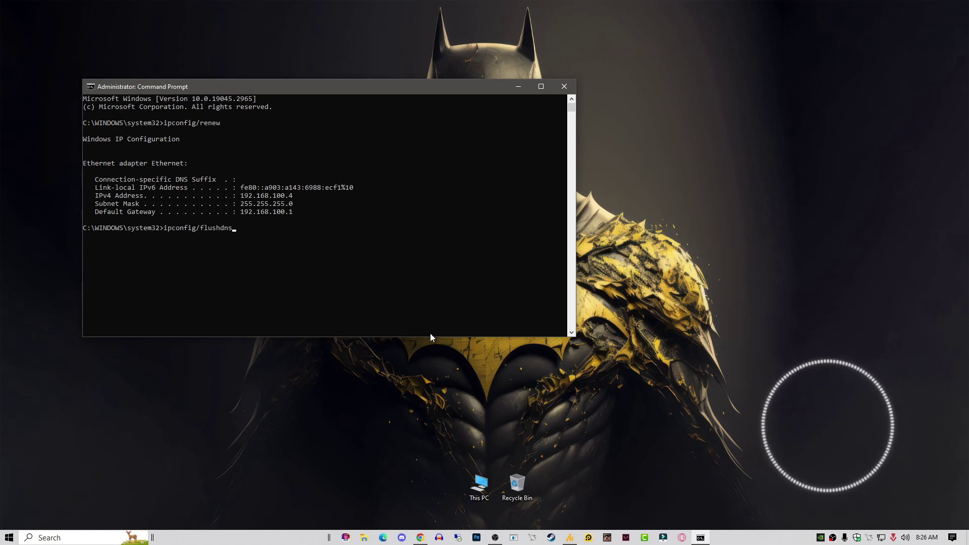
key("Return")
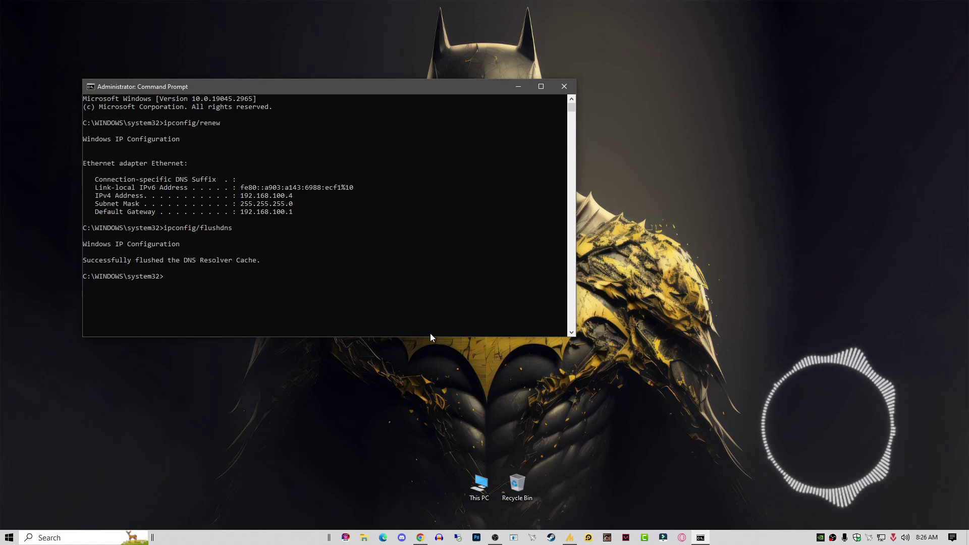
type("ipconfig")
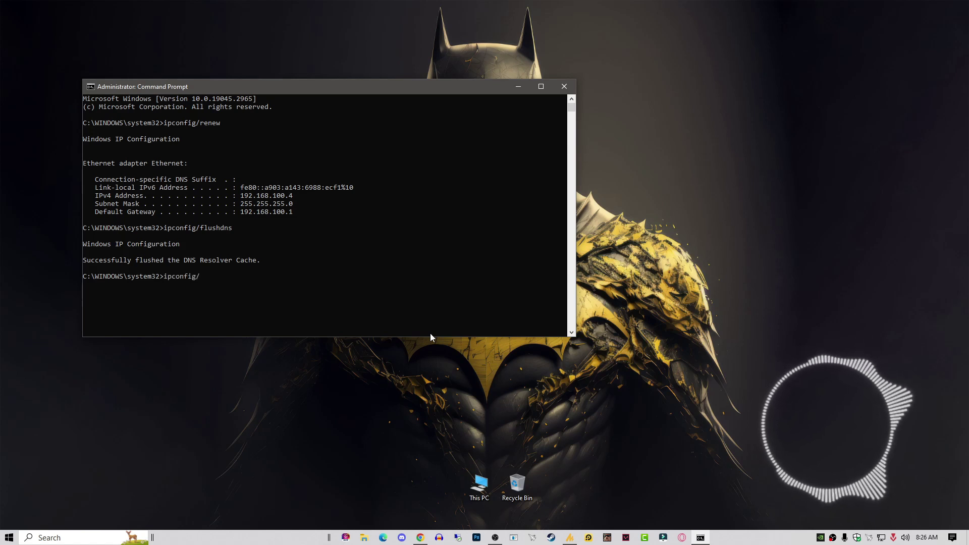
type("/registerdns")
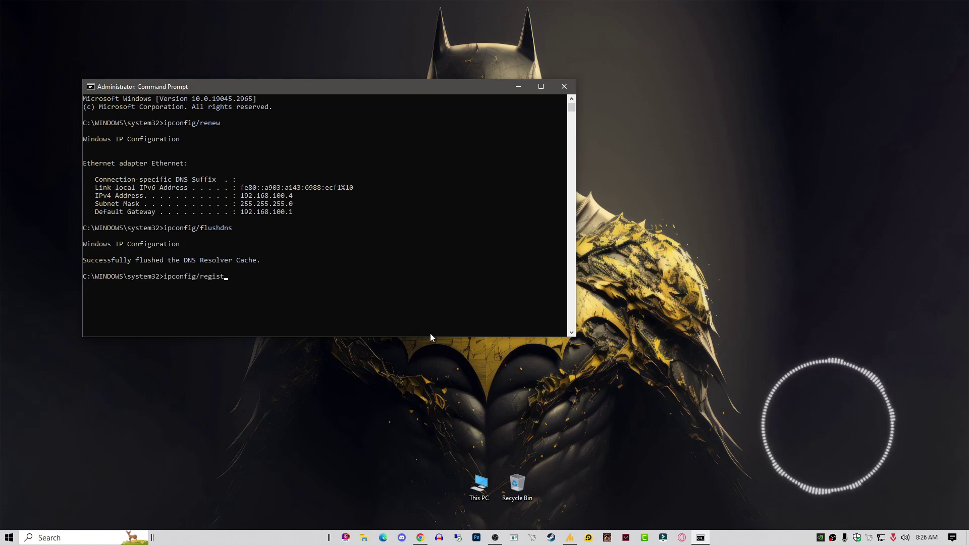
key("Return")
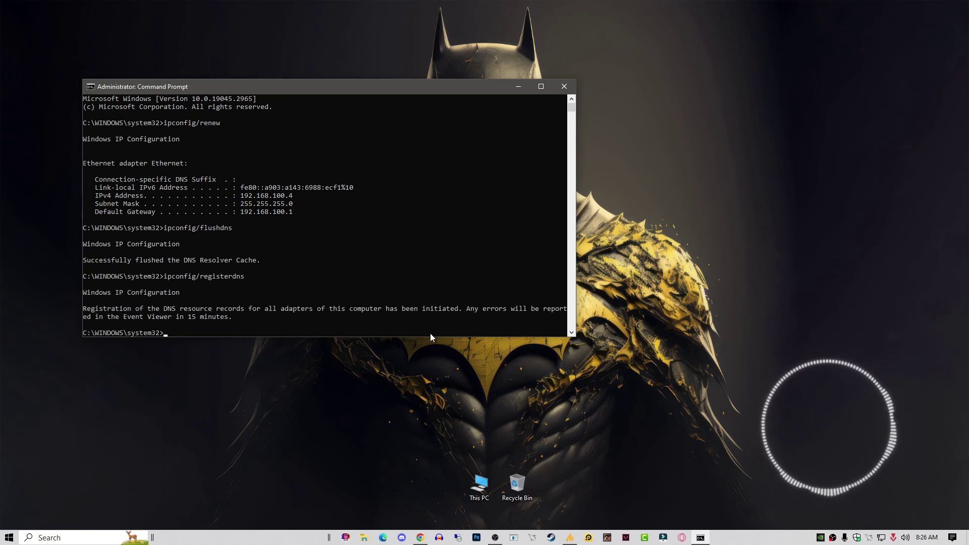
type("exit")
key("Return")
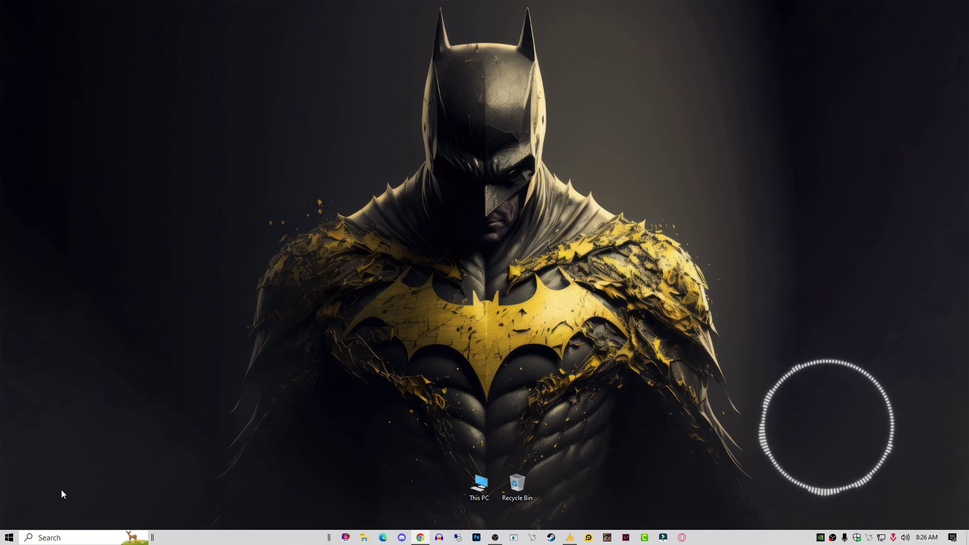
left_click(9, 537)
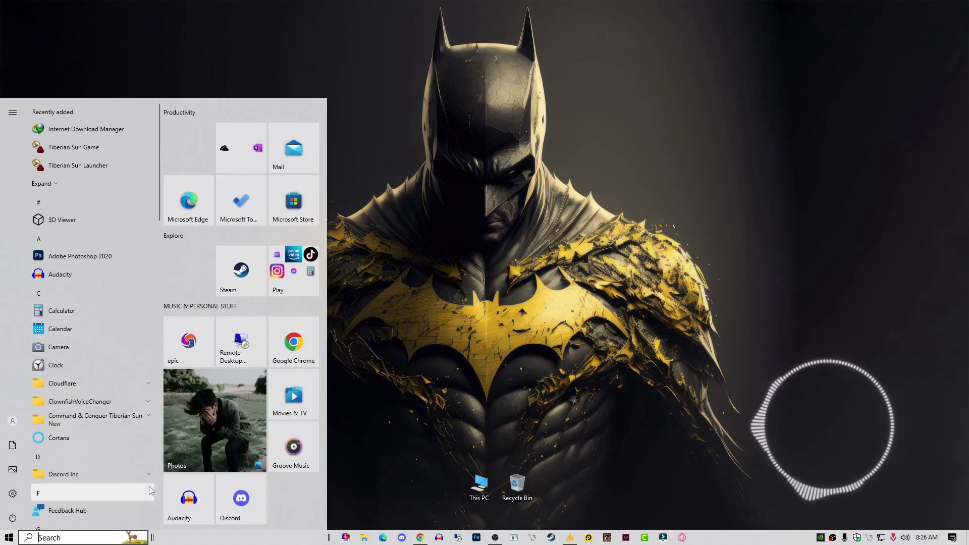
type("msc")
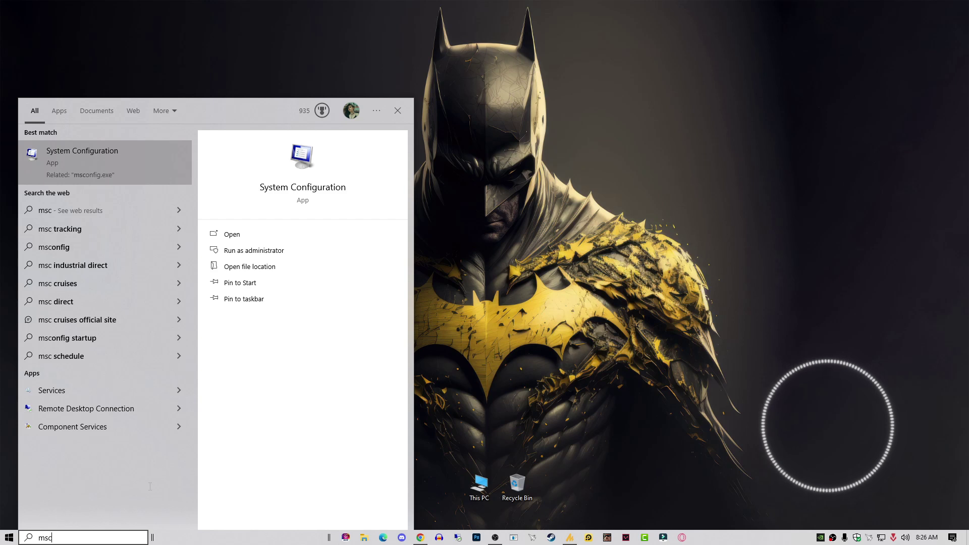
key("Return")
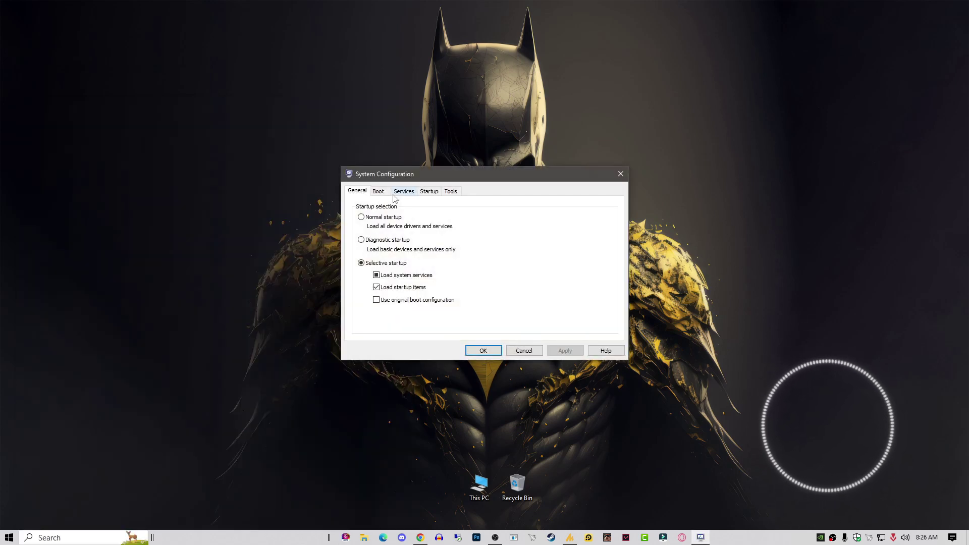
left_click(404, 192)
left_click(380, 333)
scroll(383, 282, "down", 1)
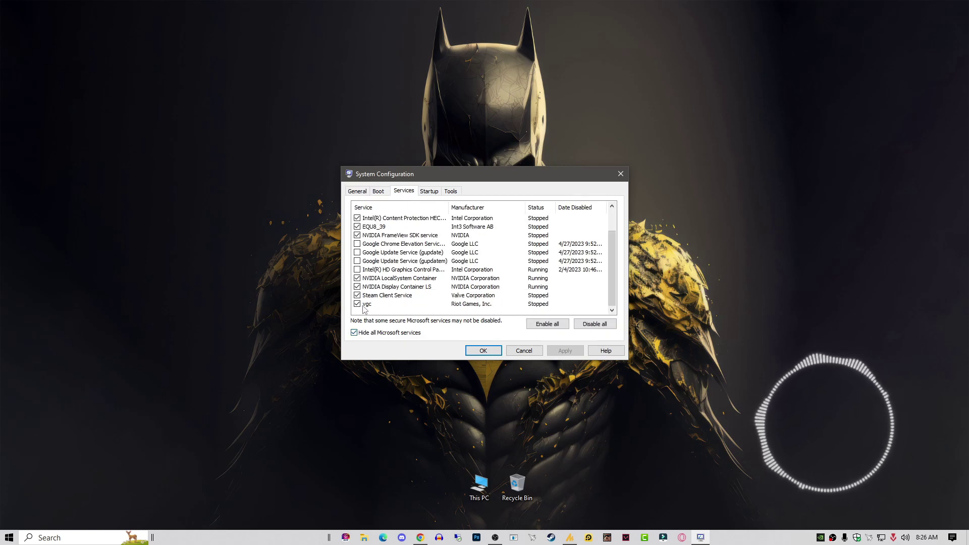
left_click(484, 351)
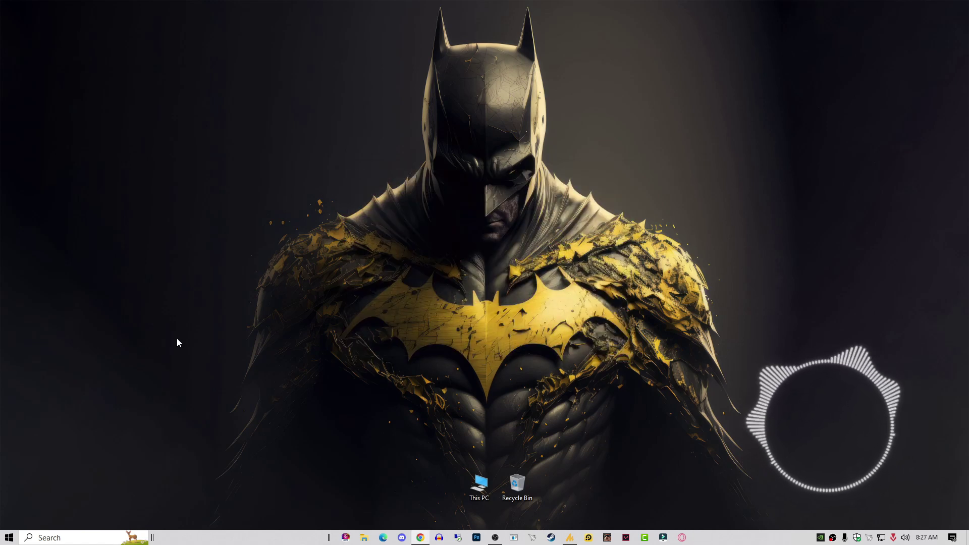
Launch Services from search and jump to the vgc service.
left_click(68, 539)
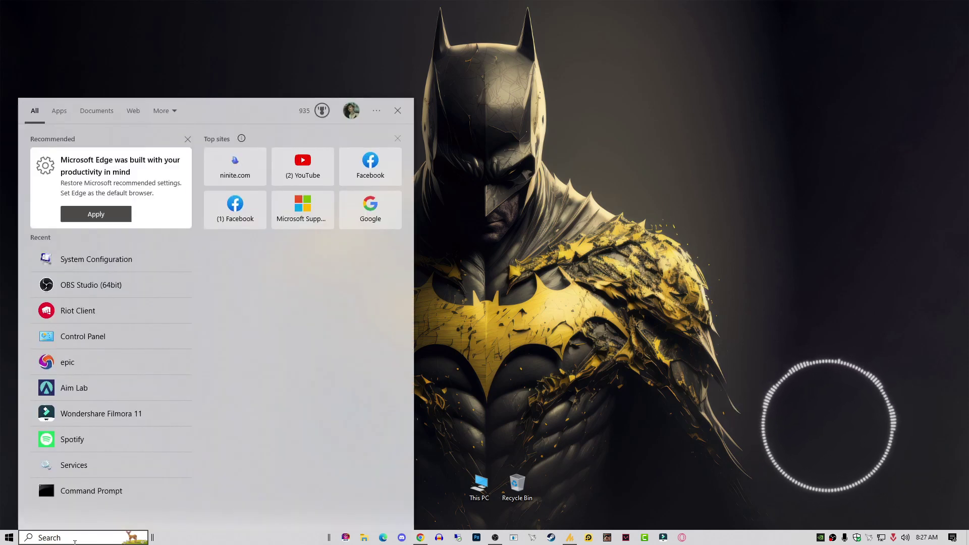
type("mser")
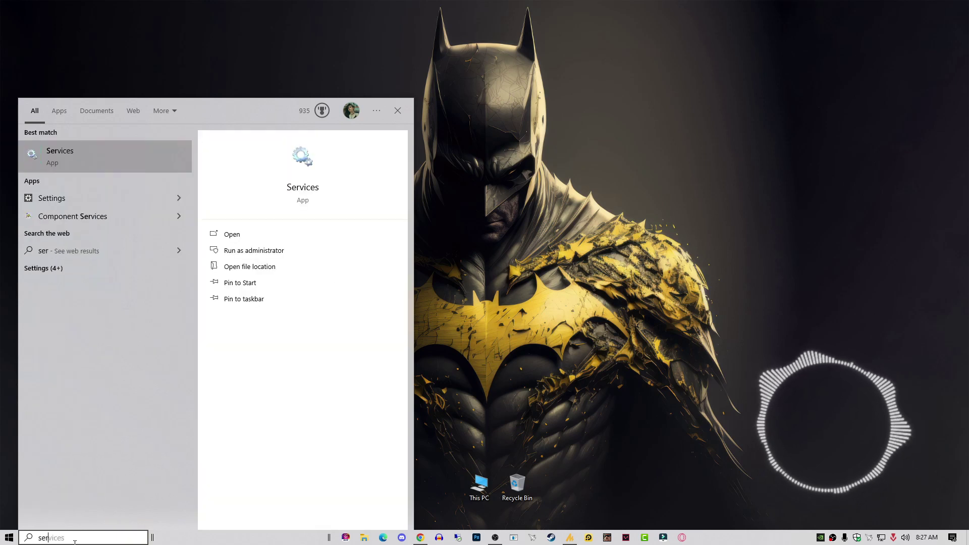
type("vices.msc")
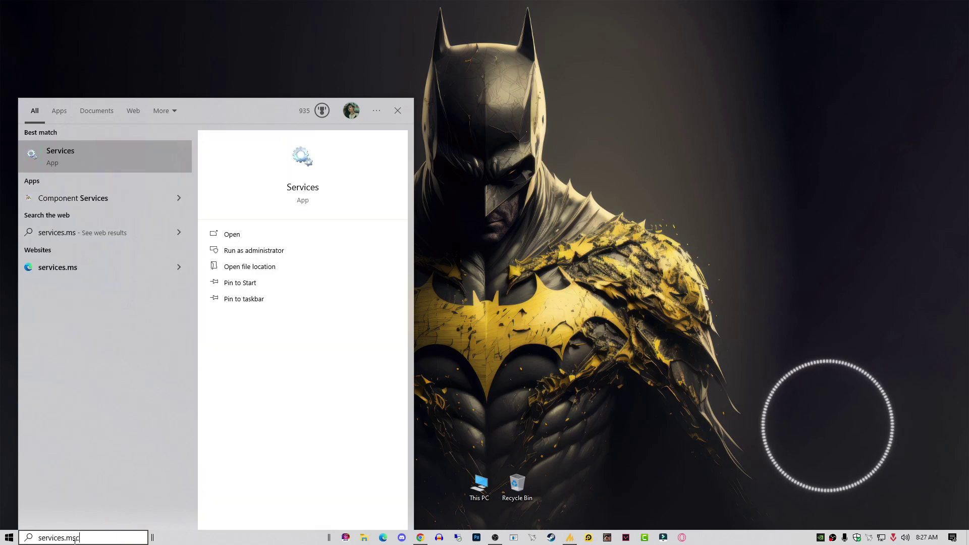
key("Return")
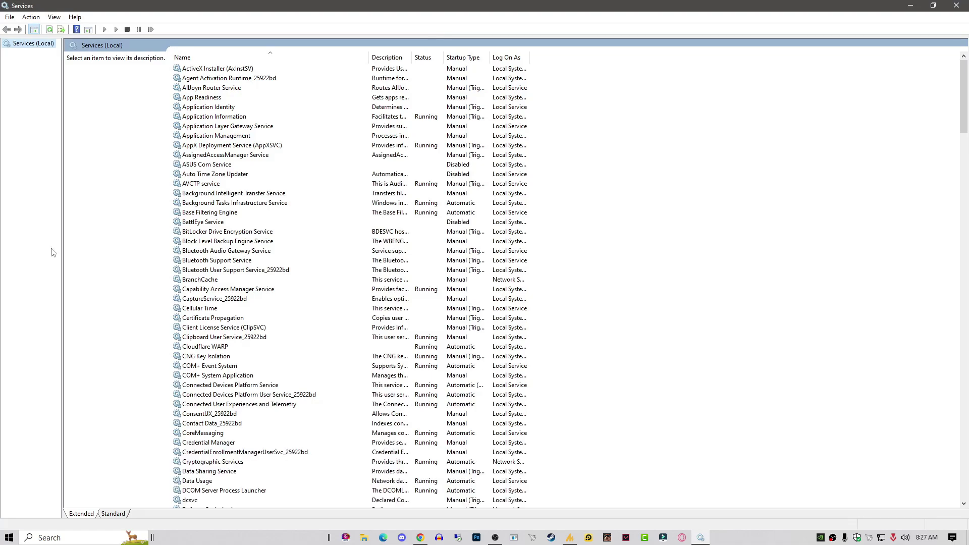
left_click(206, 246)
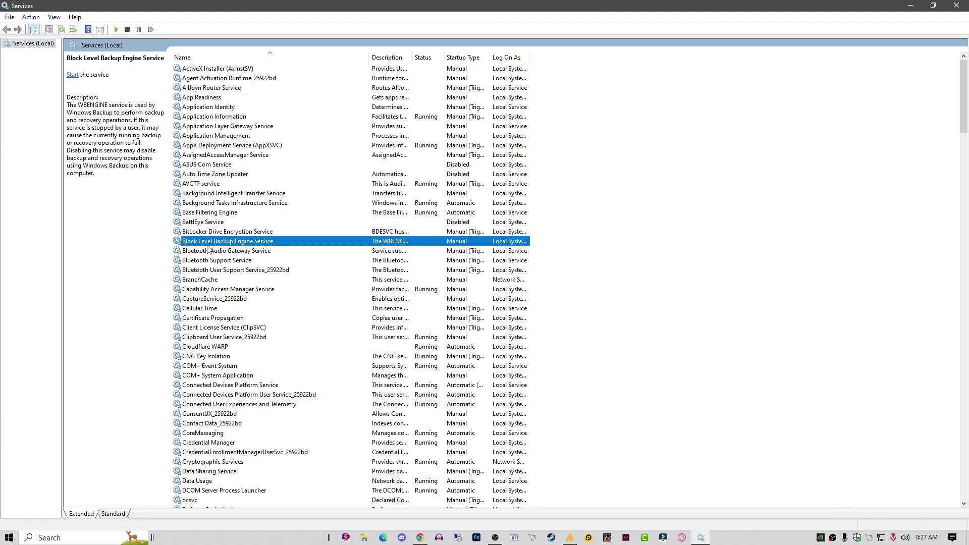
key("v")
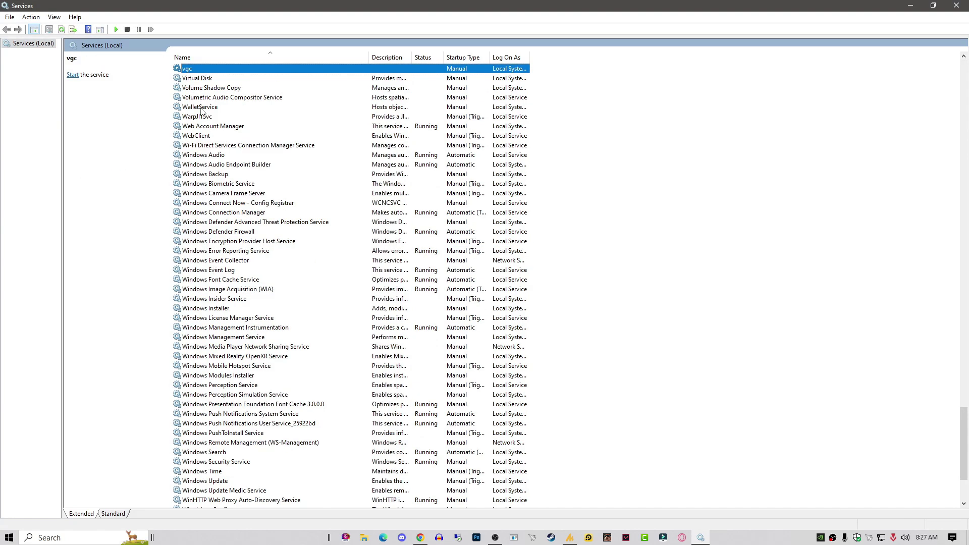
Set vgc's startup type to Automatic, apply and confirm, then close Services.
right_click(194, 71)
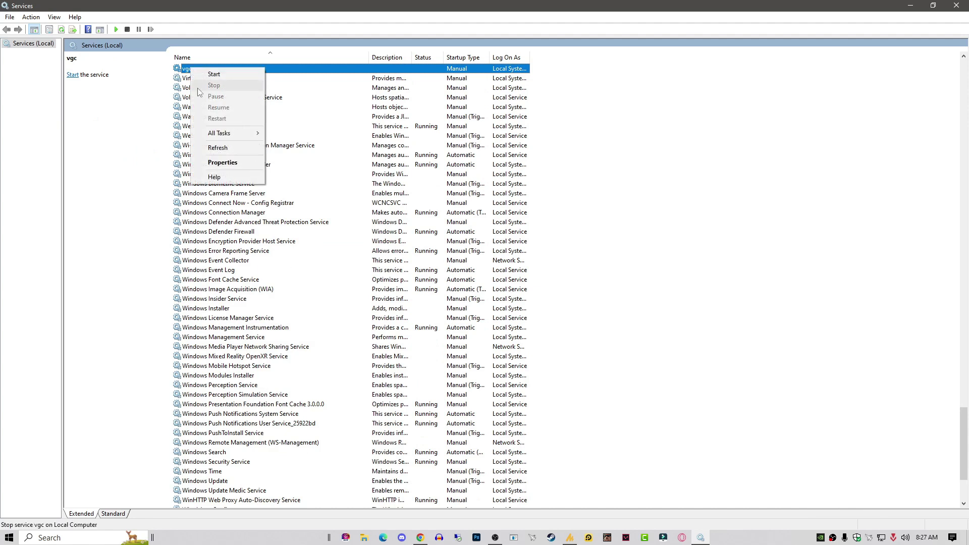
left_click(224, 160)
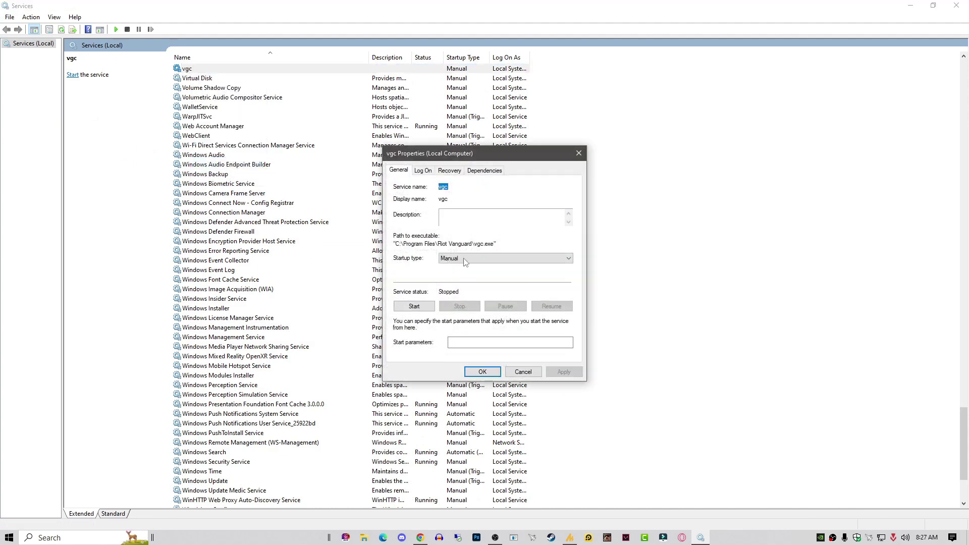
left_click(466, 259)
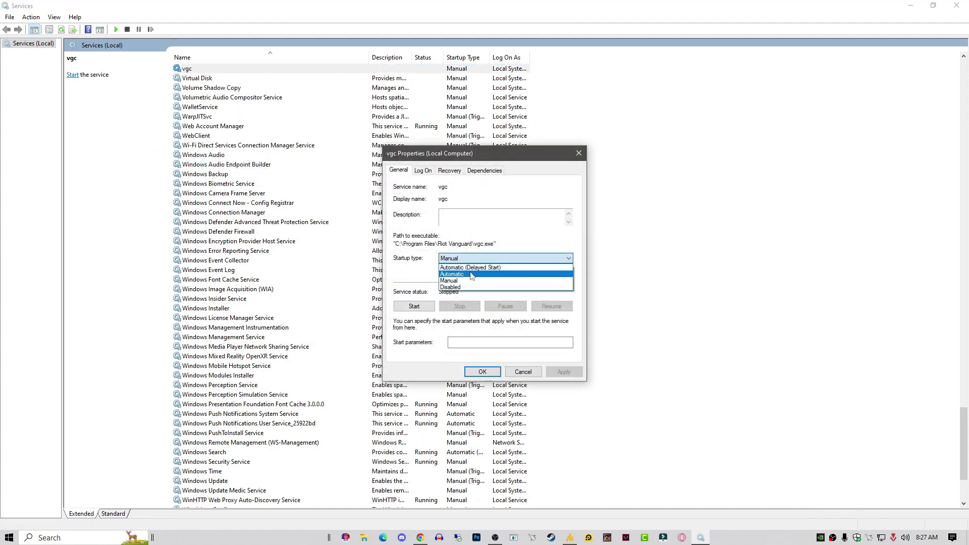
left_click(472, 274)
left_click(564, 372)
left_click(483, 371)
key("alt+F4")
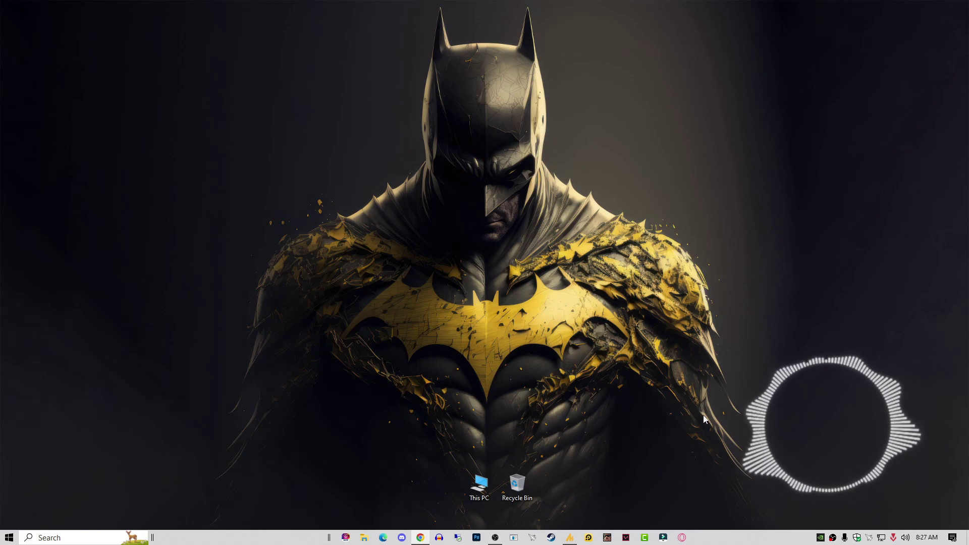
Open the Run box from Start and execute firewall.cpl.
key("super")
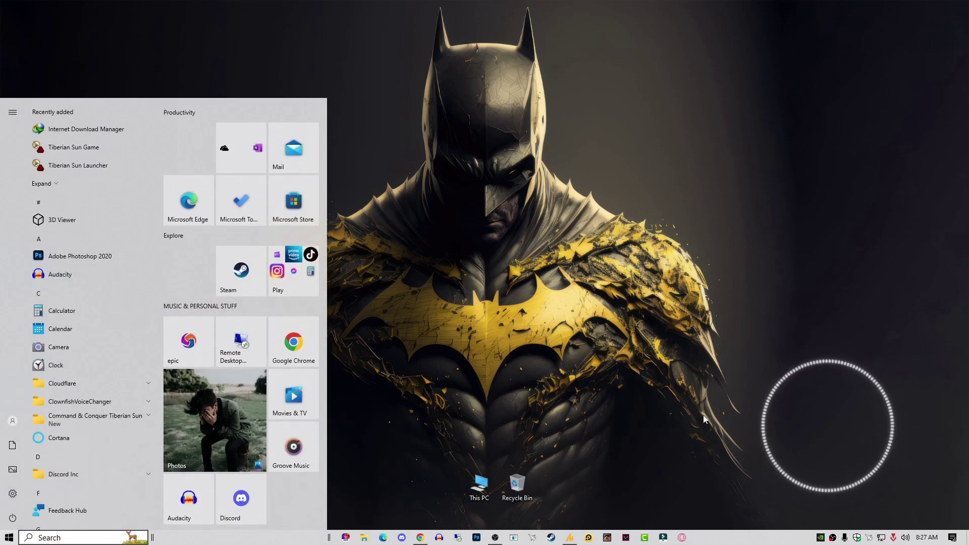
type("run")
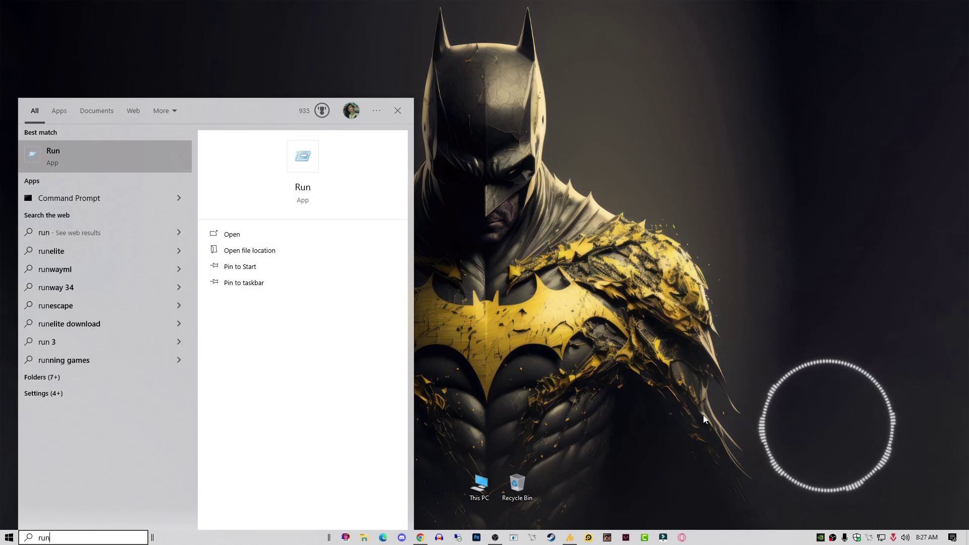
key("Return")
type("forewa")
key("ctrl+a")
type("firewa;;")
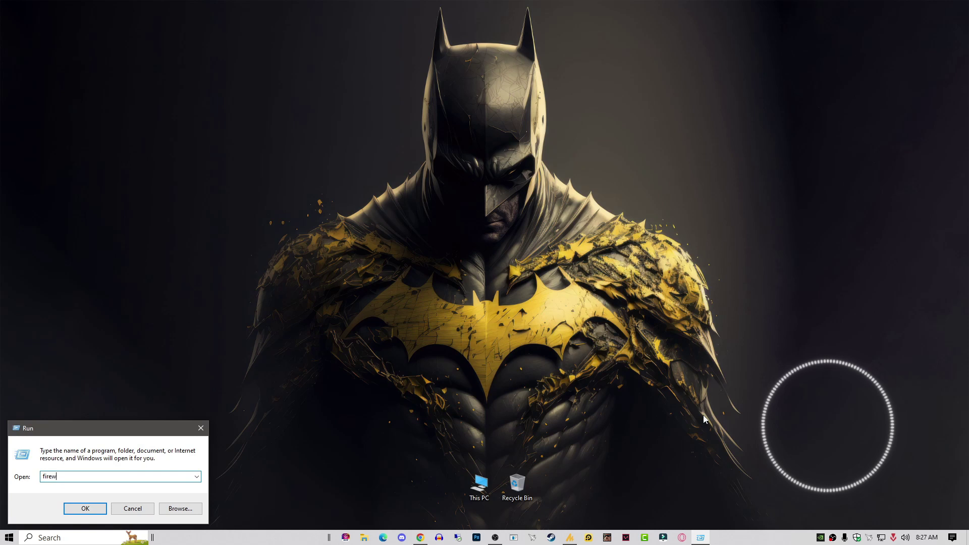
key("BackSpace")
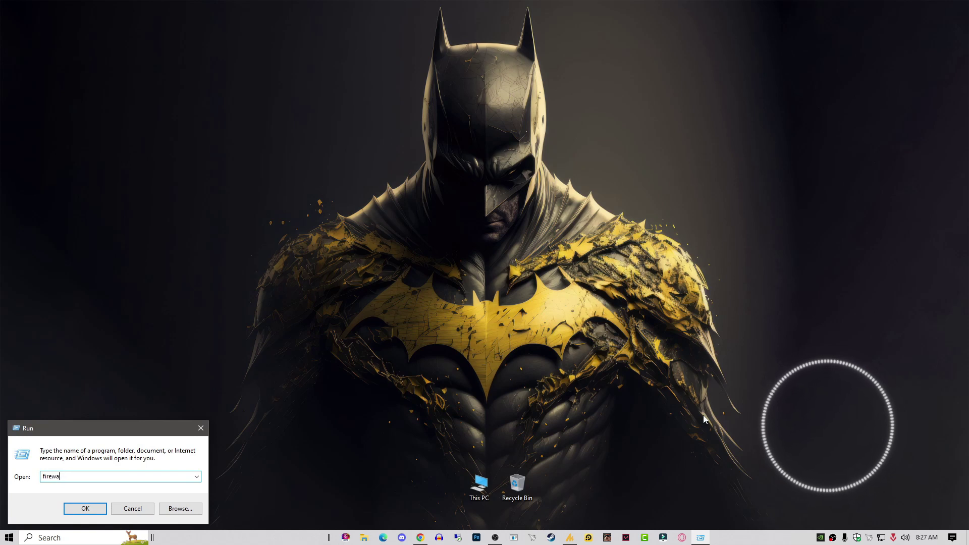
key("BackSpace")
type("ll")
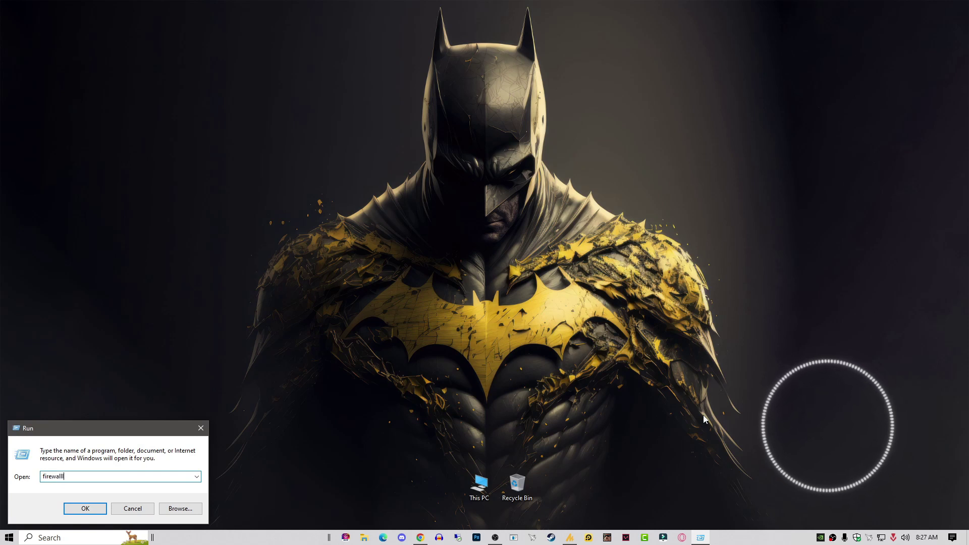
type(".cpl")
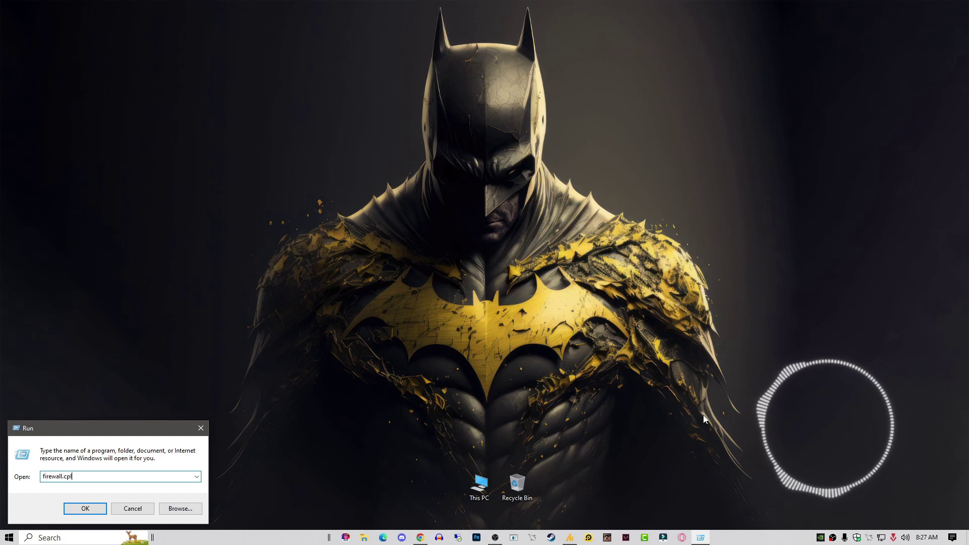
key("Return")
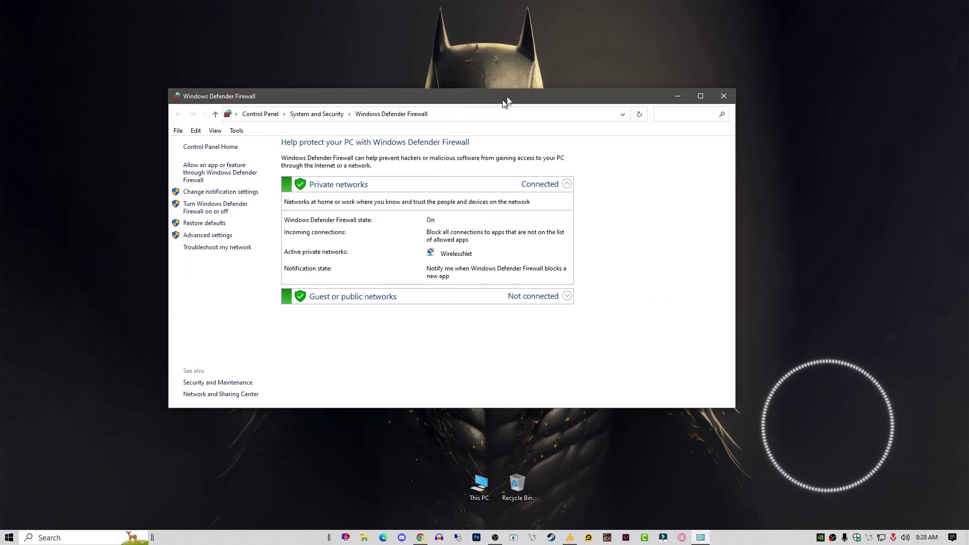
Maximize the allowed apps window, unlock settings and start adding another app.
double_click(503, 96)
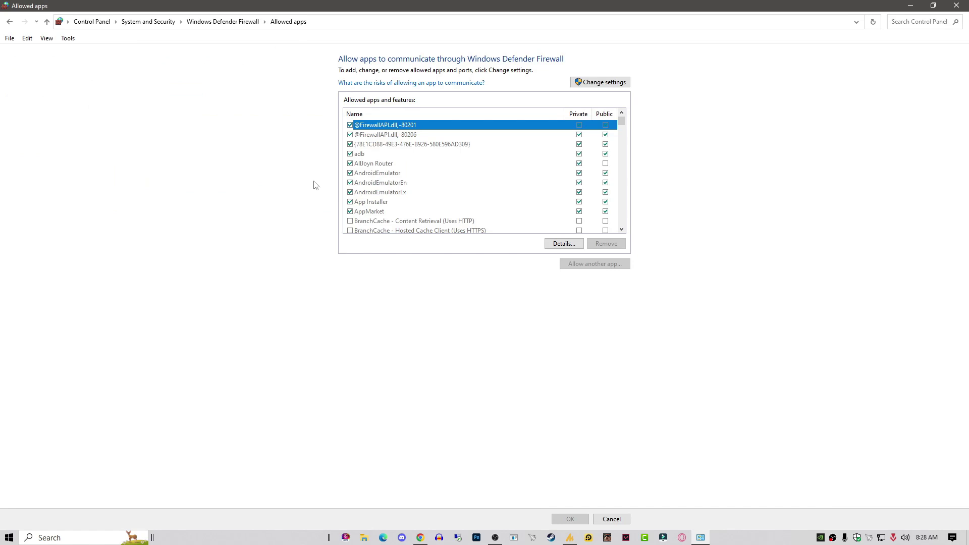
left_click(601, 80)
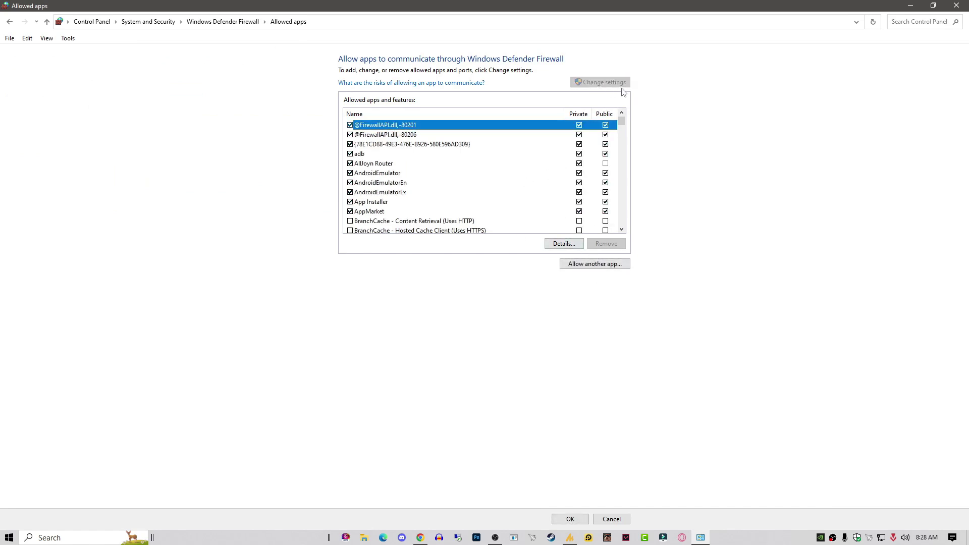
left_click(590, 266)
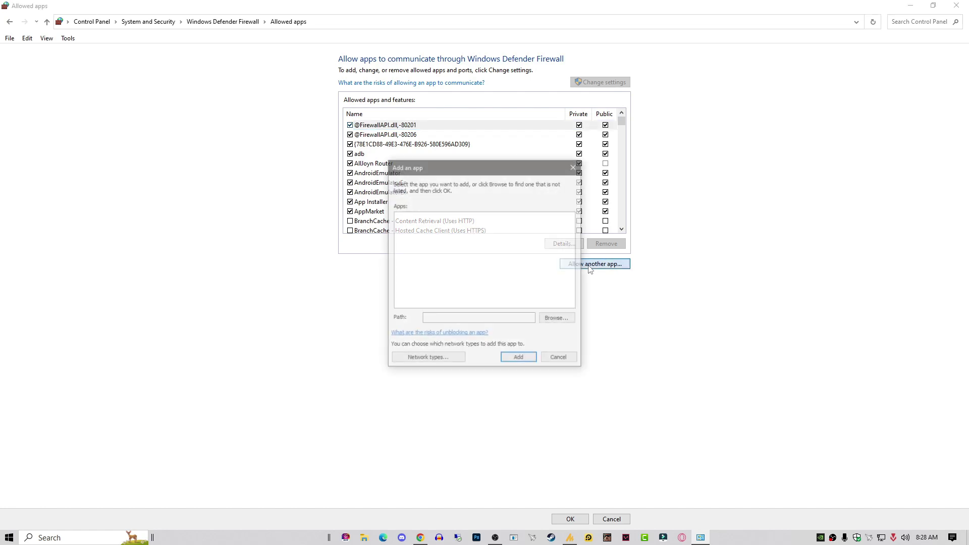
left_click(554, 322)
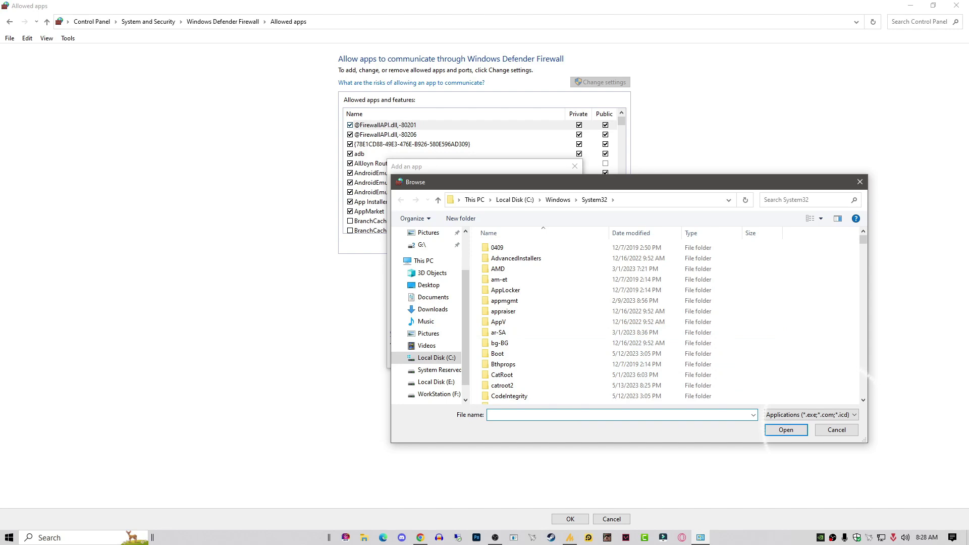
Select C:\Program Files\Riot Vanguard\vgc.exe as the app to allow.
left_click(453, 363)
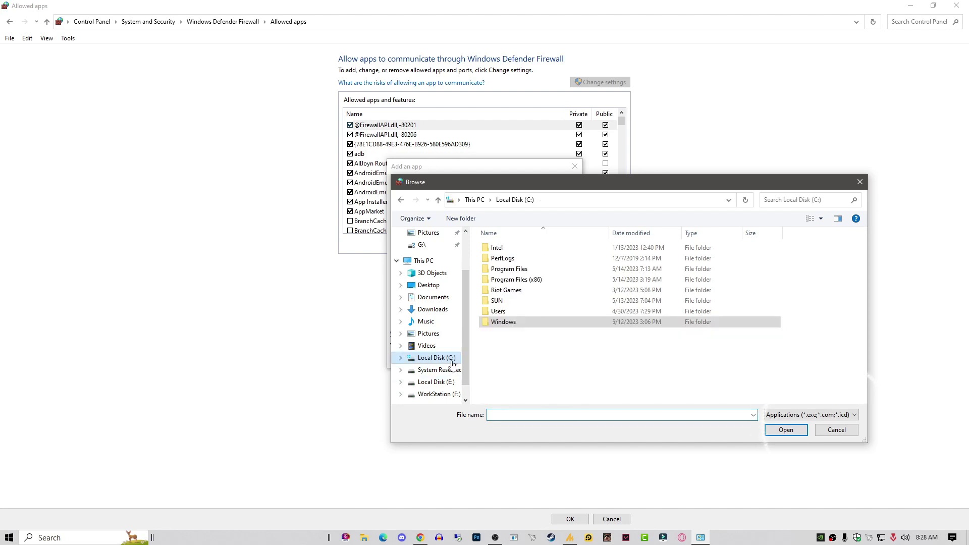
double_click(530, 269)
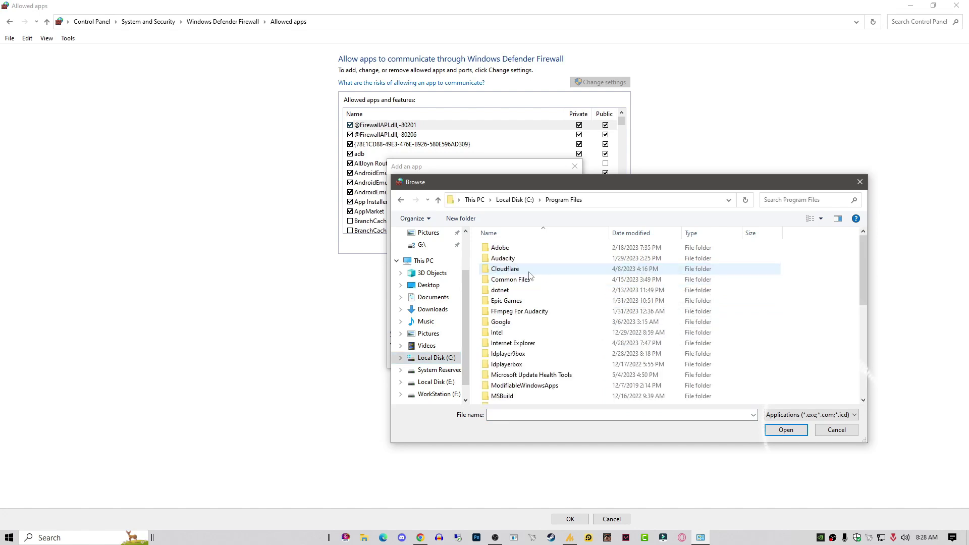
scroll(534, 309, "down", 7)
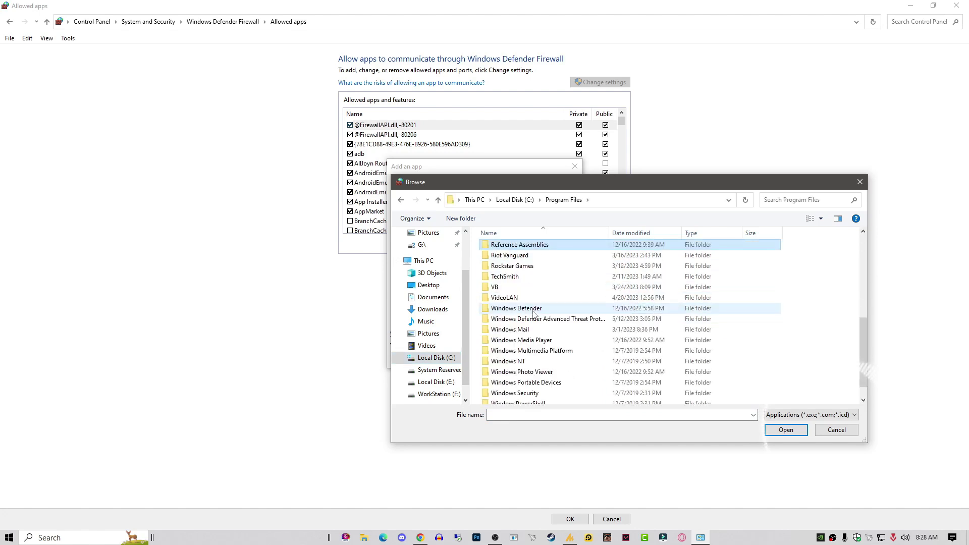
left_click(518, 257)
double_click(517, 258)
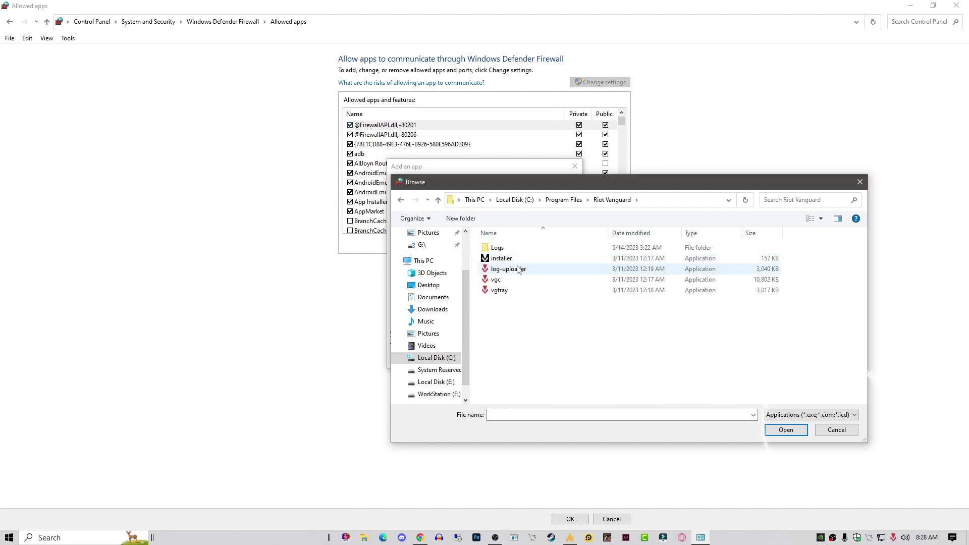
left_click(506, 281)
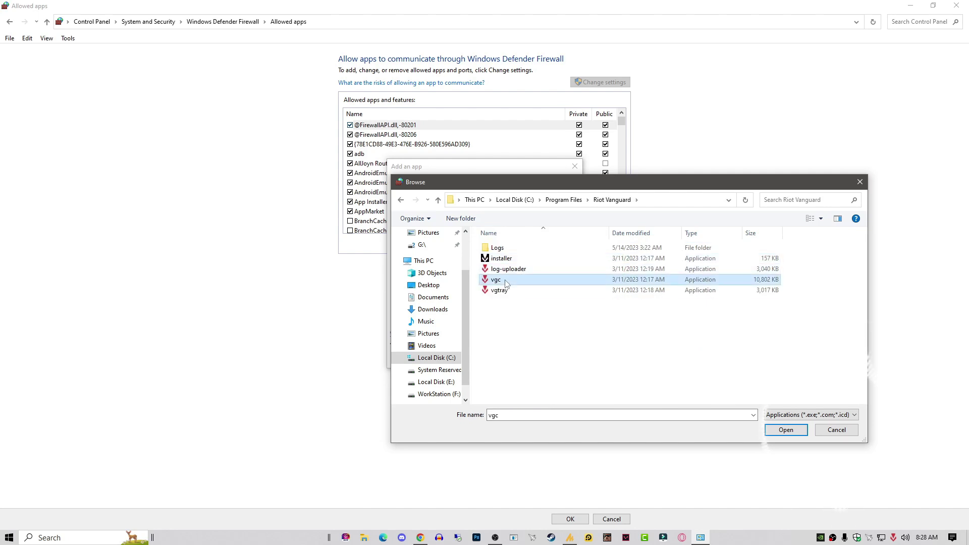
left_click(786, 430)
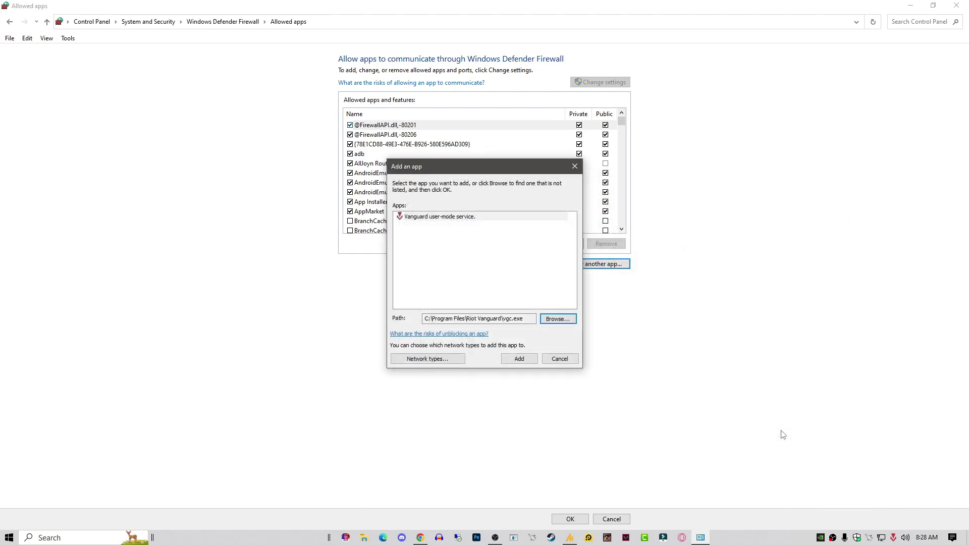
Add the Vanguard user-mode service with Public ticked, save, and close the firewall window.
left_click(520, 359)
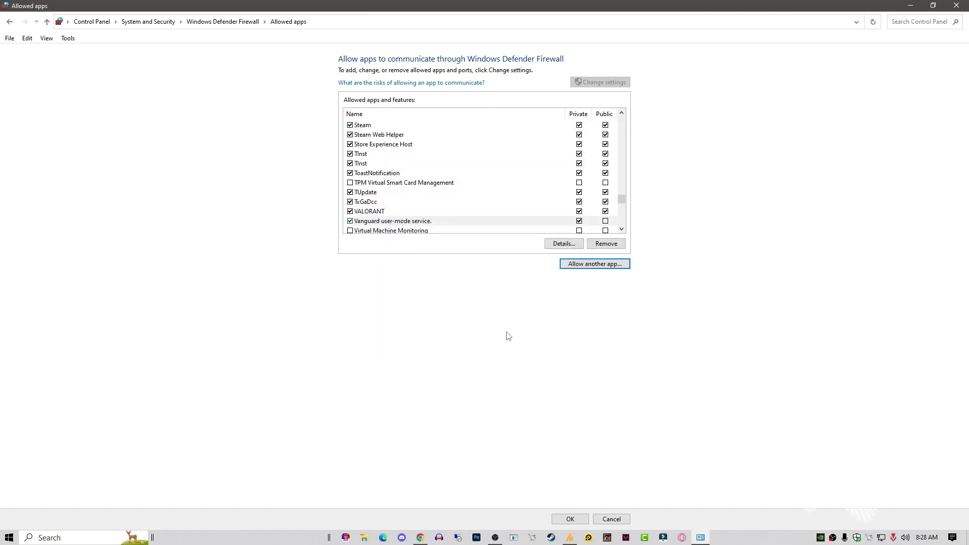
left_click(606, 222)
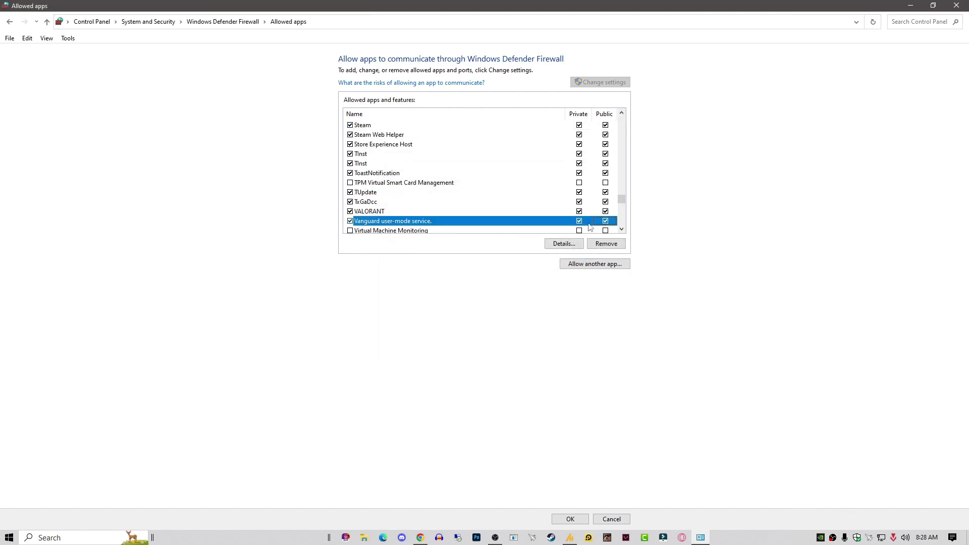
left_click(570, 519)
left_click(962, 6)
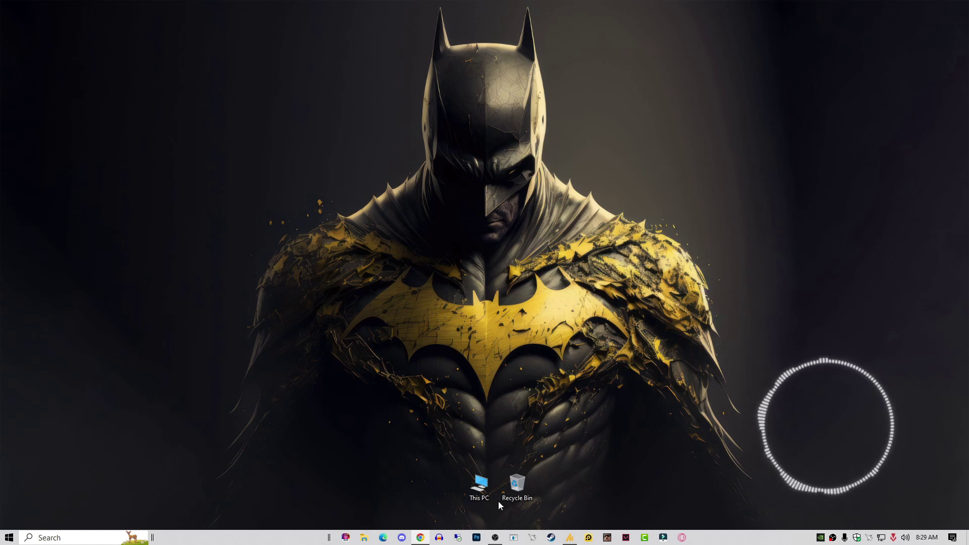
Open Windows Security's virus and threat protection settings and scroll to Exclusions.
left_click(856, 537)
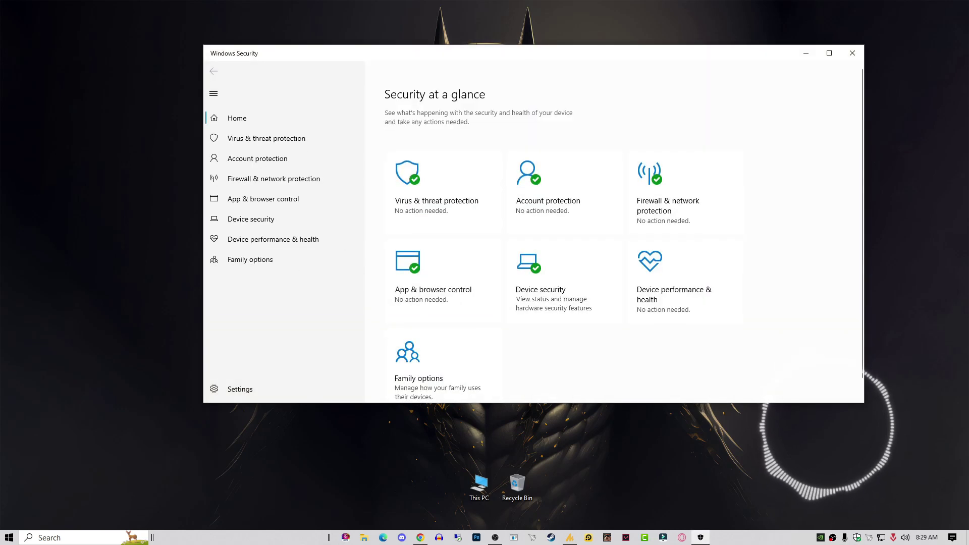
left_click(462, 208)
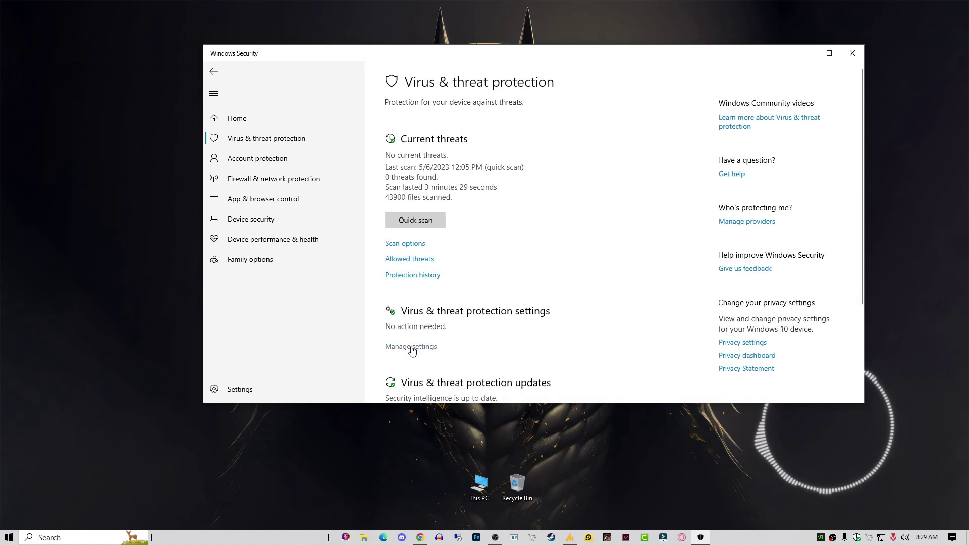
left_click(413, 347)
scroll(434, 333, "down", 5)
scroll(434, 333, "down", 1)
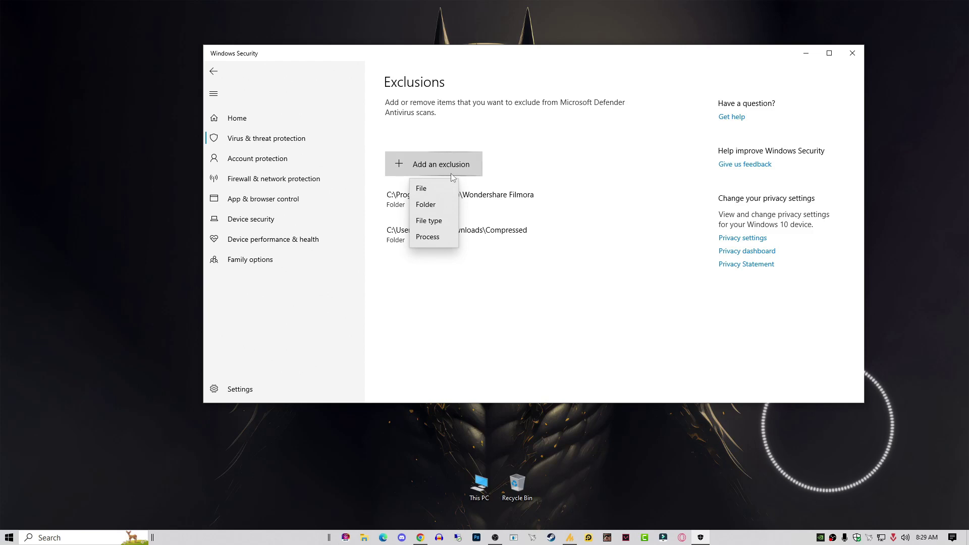
Add a folder exclusion for C:\Program Files\Riot Vanguard.
left_click(441, 209)
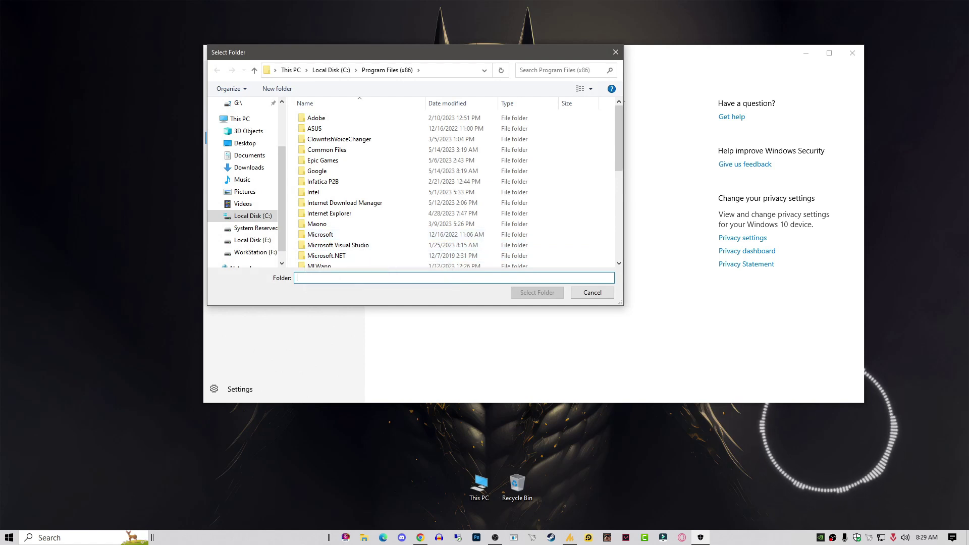
scroll(363, 252, "down", 4)
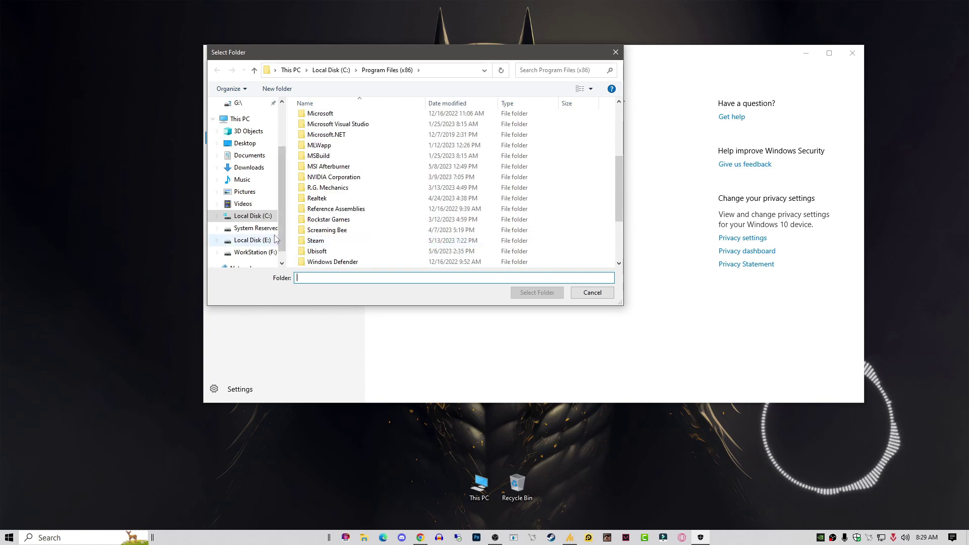
left_click(252, 215)
double_click(323, 135)
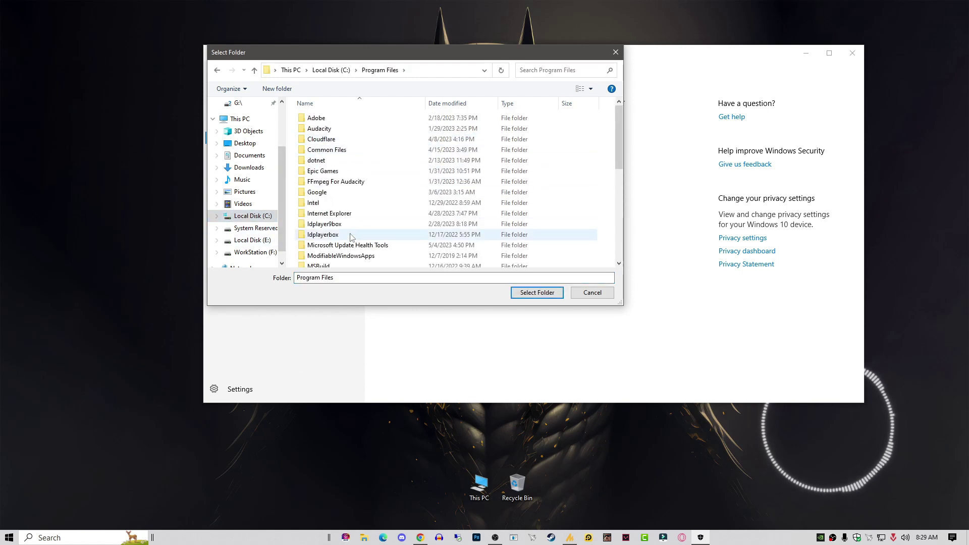
left_click(348, 202)
key("r")
left_click(334, 126)
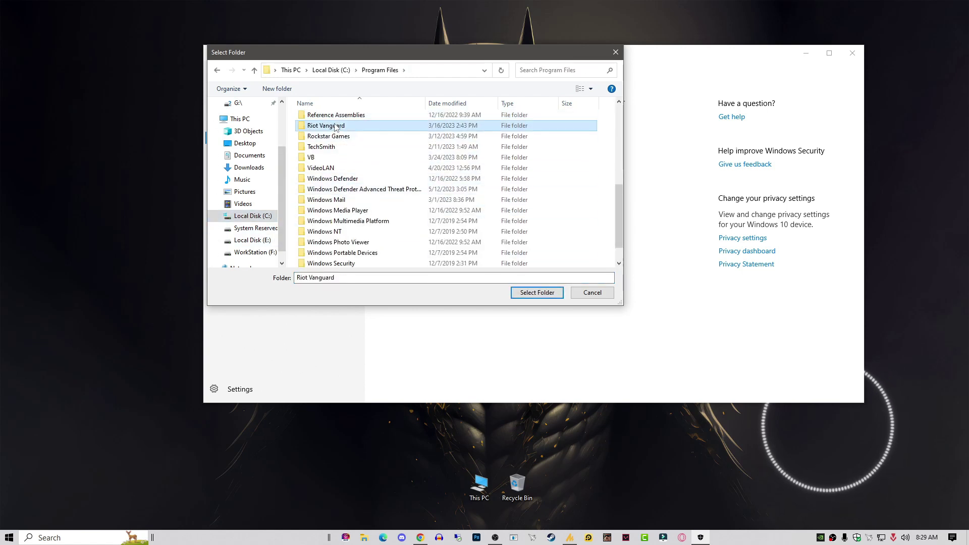
left_click(548, 293)
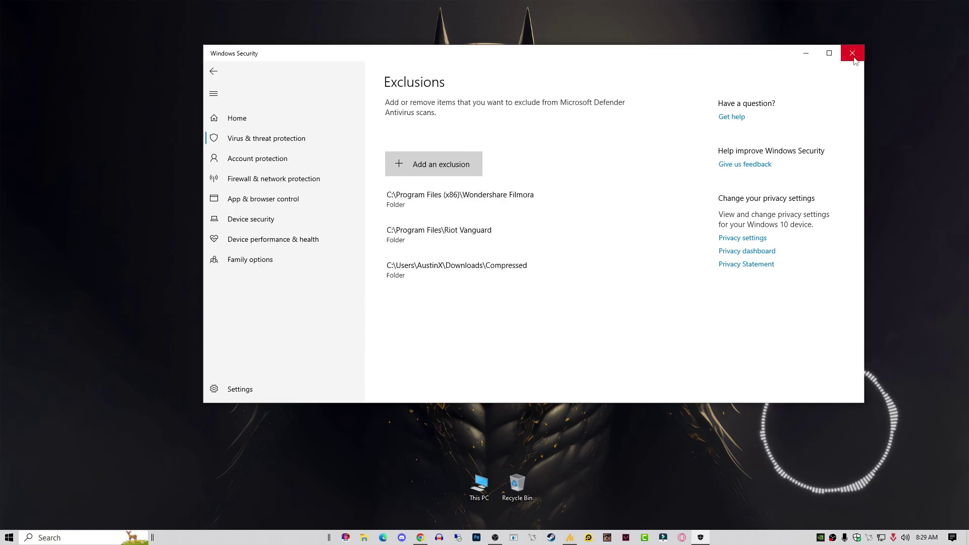
left_click(853, 53)
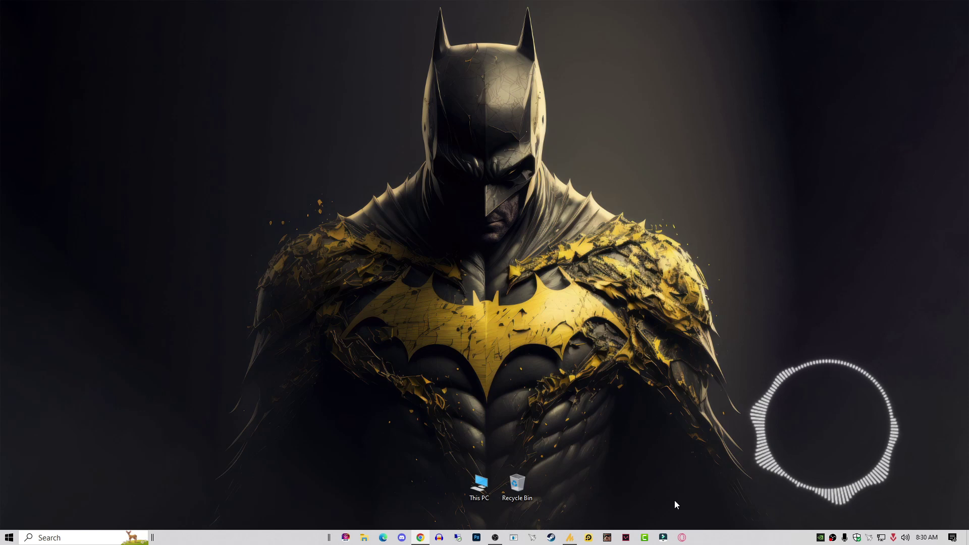
right_click(895, 539)
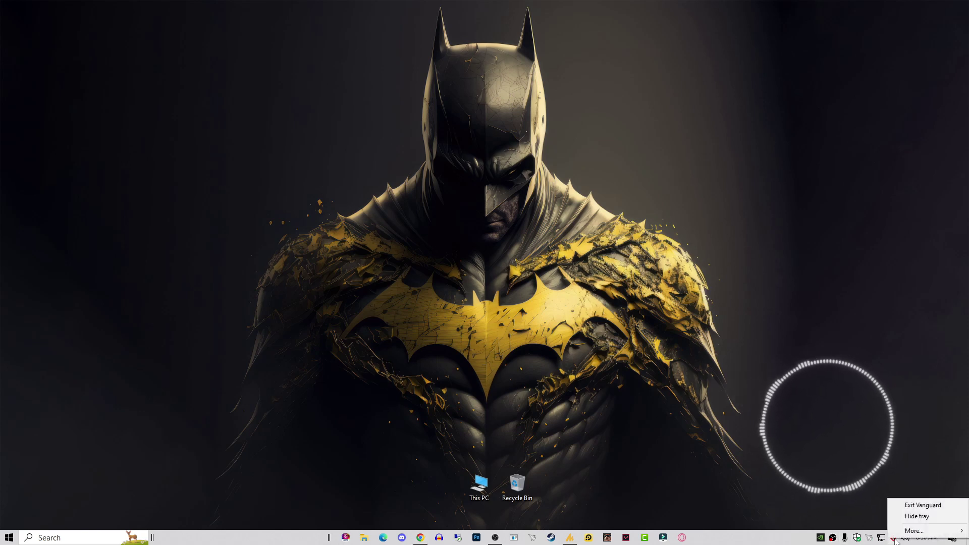
mouse_move(907, 532)
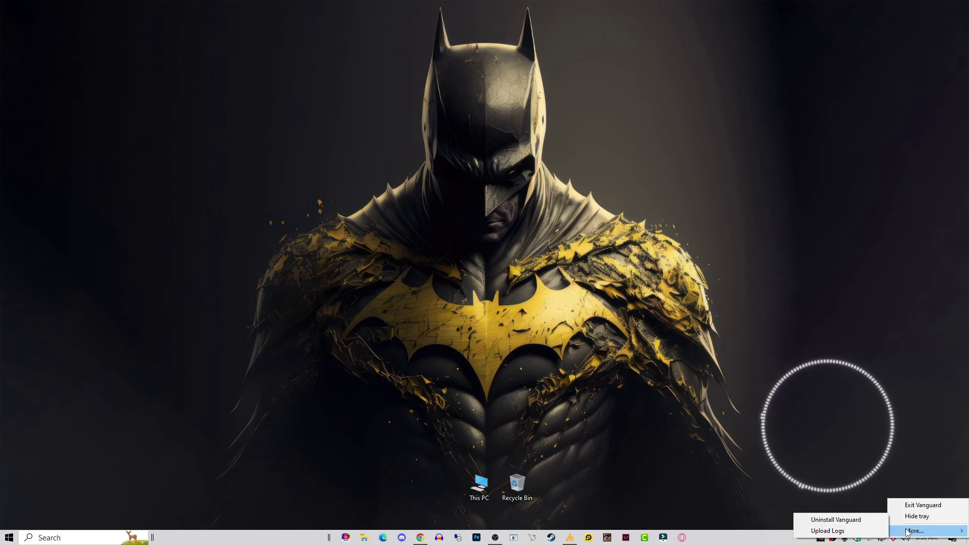
left_click(861, 520)
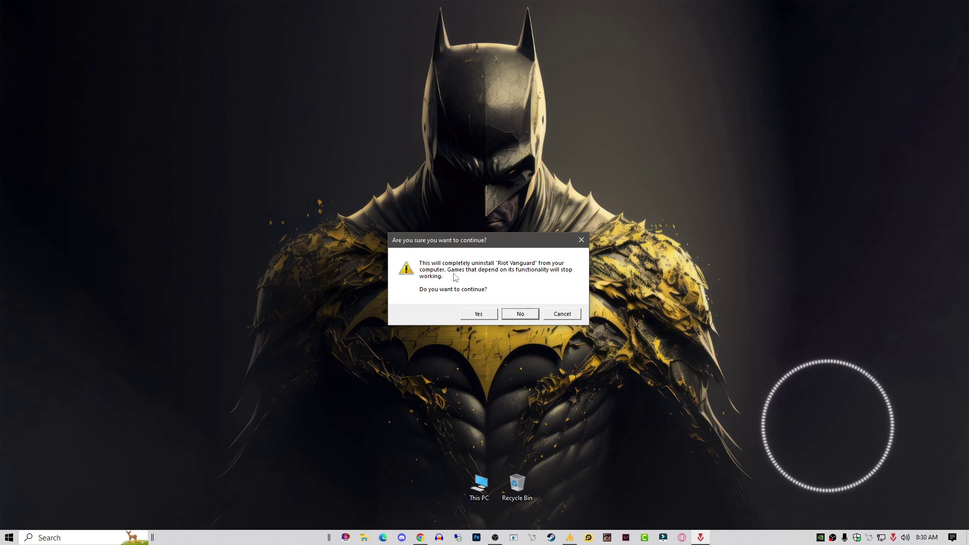
left_click_drag(514, 246, 578, 252)
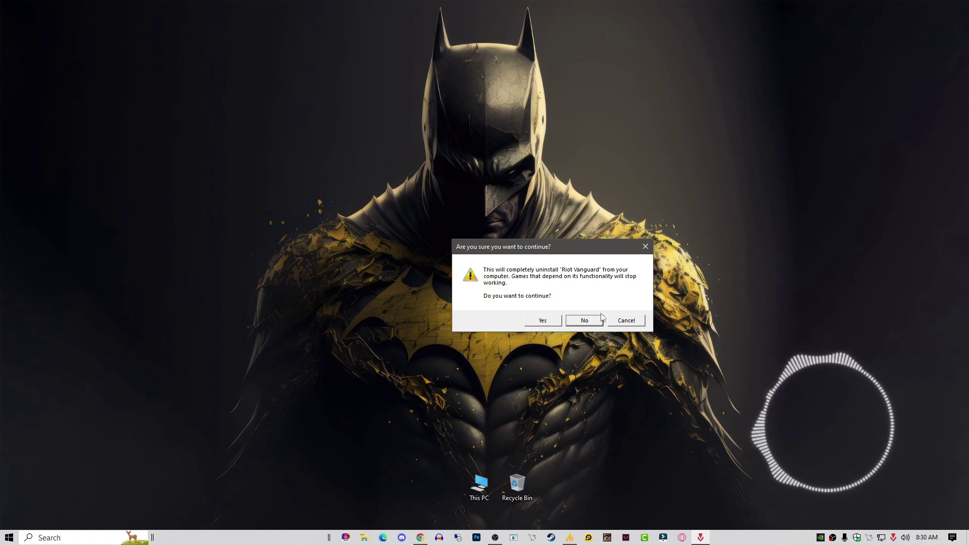
left_click(626, 321)
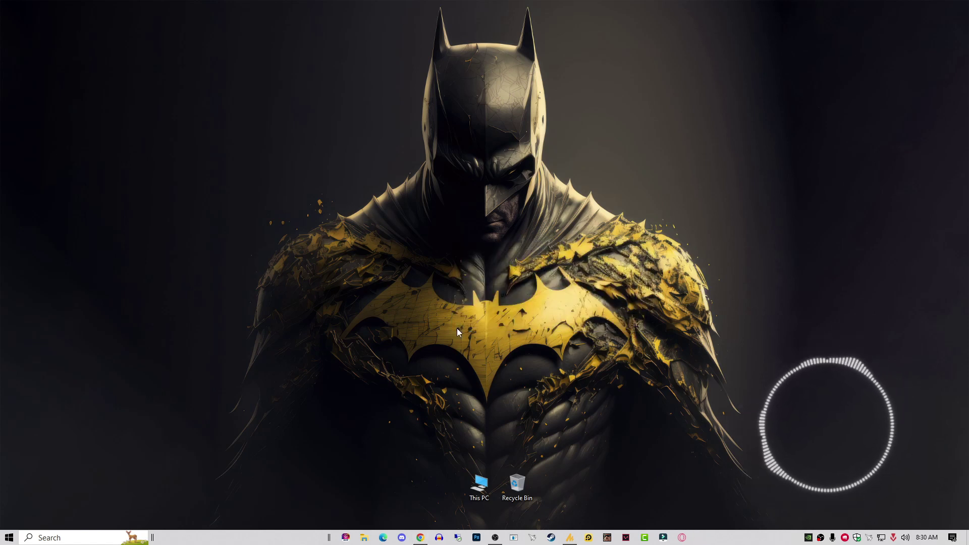